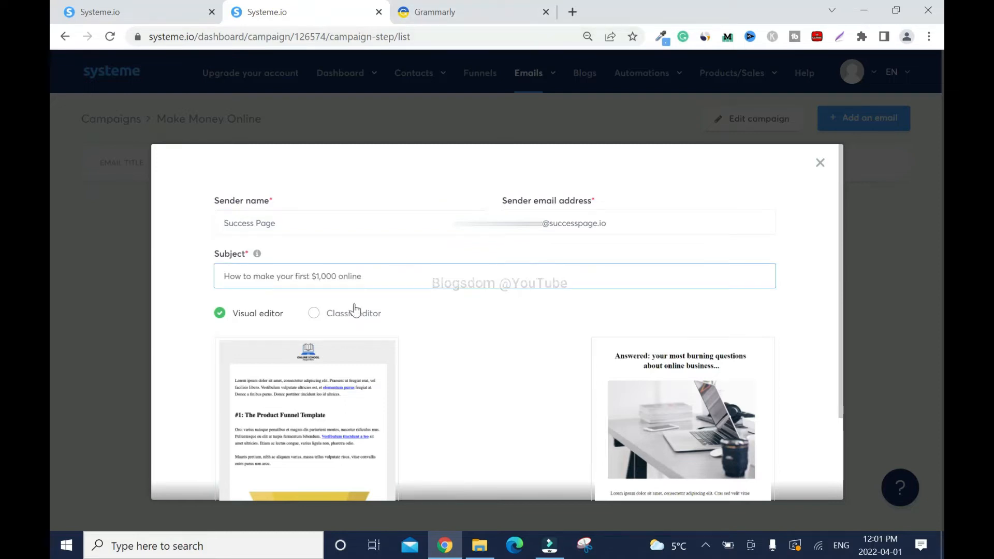
Create the "How to make your first $1,000 online" email with the Classic editor and dismiss the deferral notice.
{"action": "scroll", "coordinate": [329, 213], "scroll_direction": "down", "scroll_amount": 3}
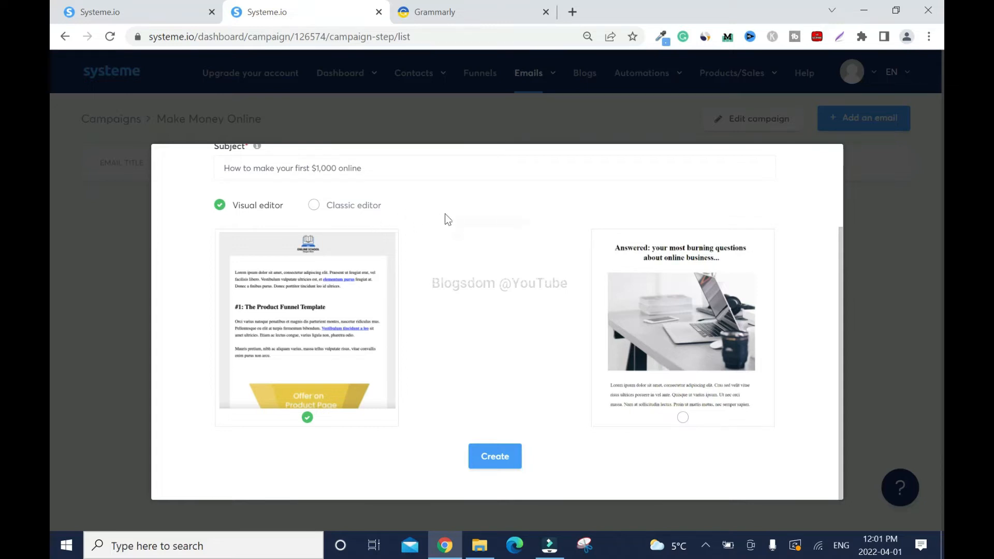
{"action": "left_click", "coordinate": [358, 207]}
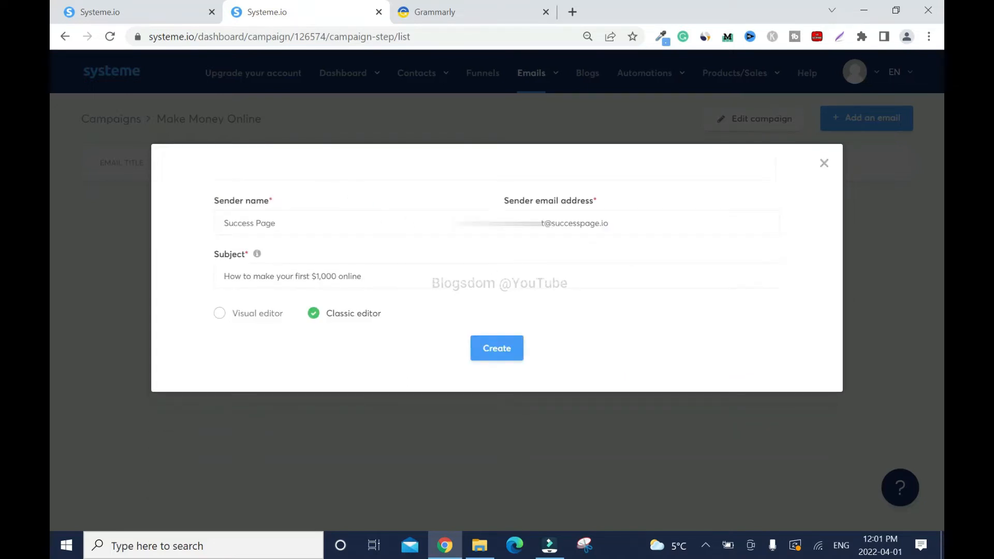
{"action": "left_click", "coordinate": [498, 349]}
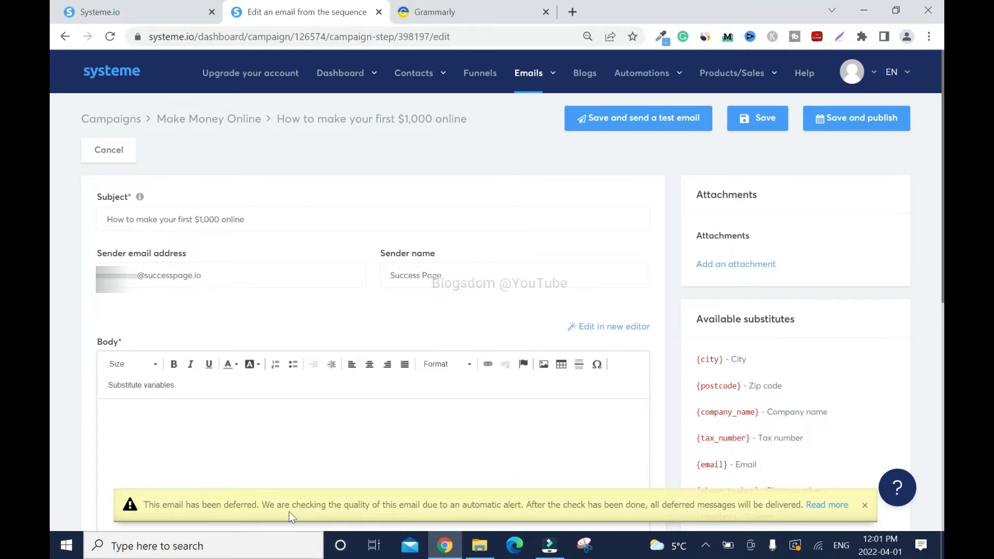
{"action": "left_click", "coordinate": [864, 506]}
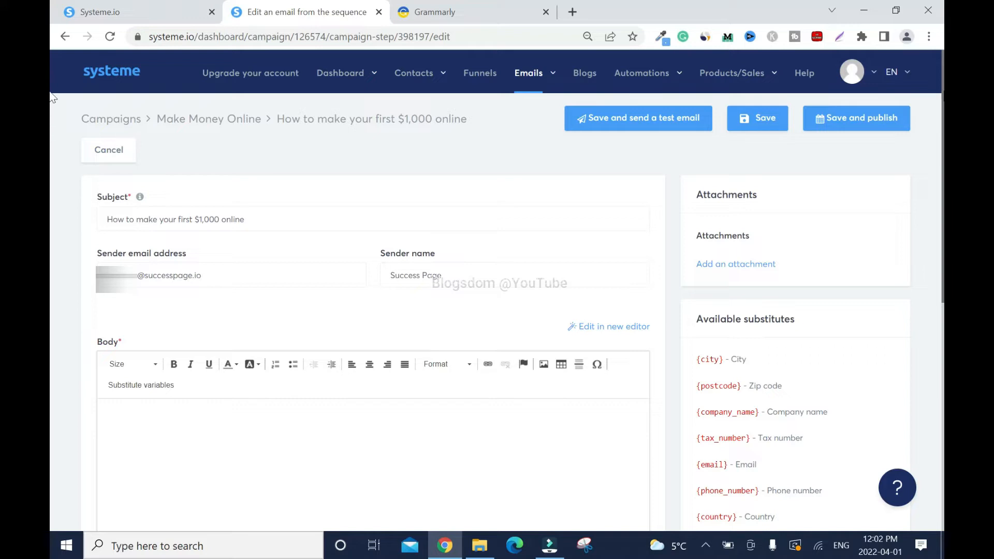
Copy the email script from "You are about to discover" through "Get Access" in the Grammarly document into the email body.
{"action": "scroll", "coordinate": [53, 155], "scroll_direction": "down", "scroll_amount": 5}
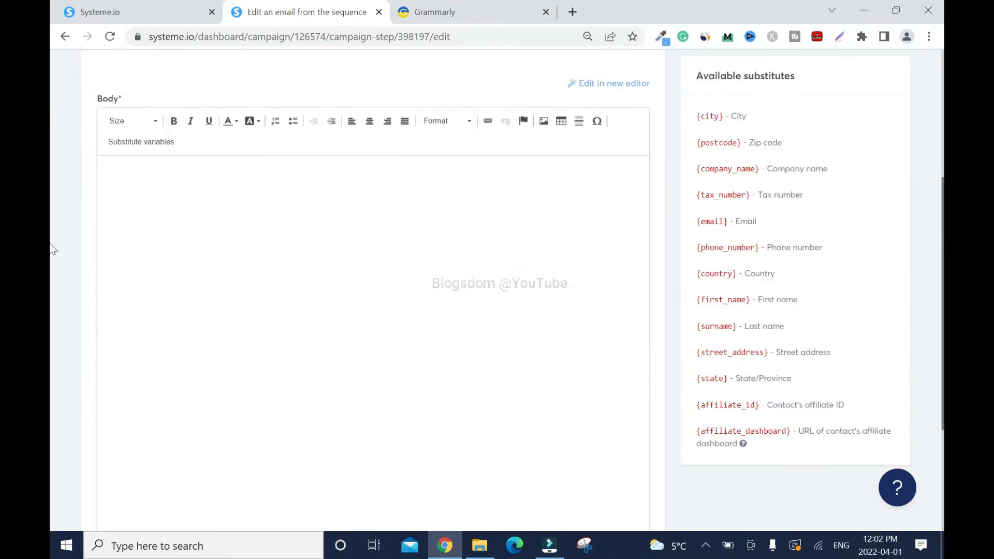
{"action": "left_click", "coordinate": [426, 12]}
{"action": "left_click_drag", "start_coordinate": [106, 212], "coordinate": [165, 388]}
{"action": "right_click", "coordinate": [216, 92]}
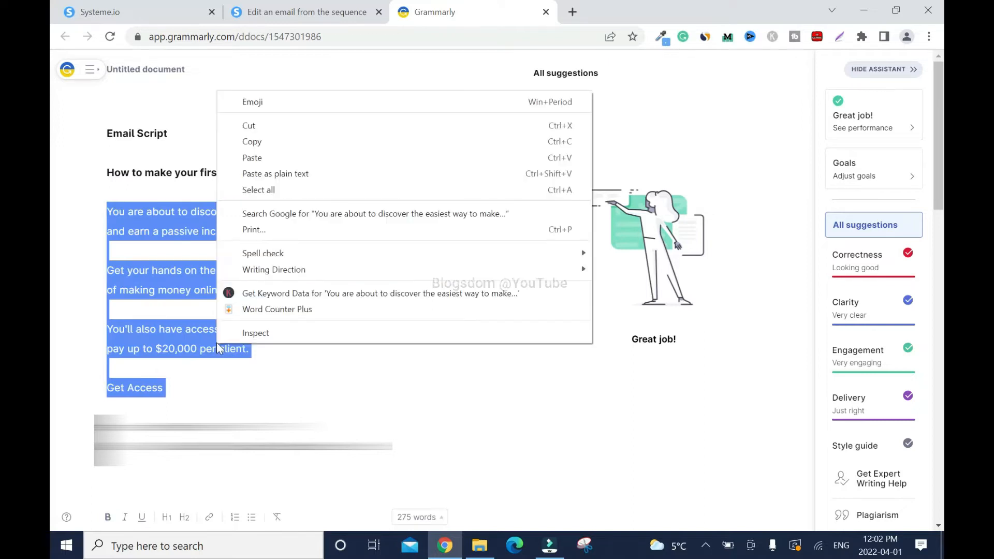
{"action": "left_click", "coordinate": [270, 147]}
{"action": "left_click", "coordinate": [263, 16]}
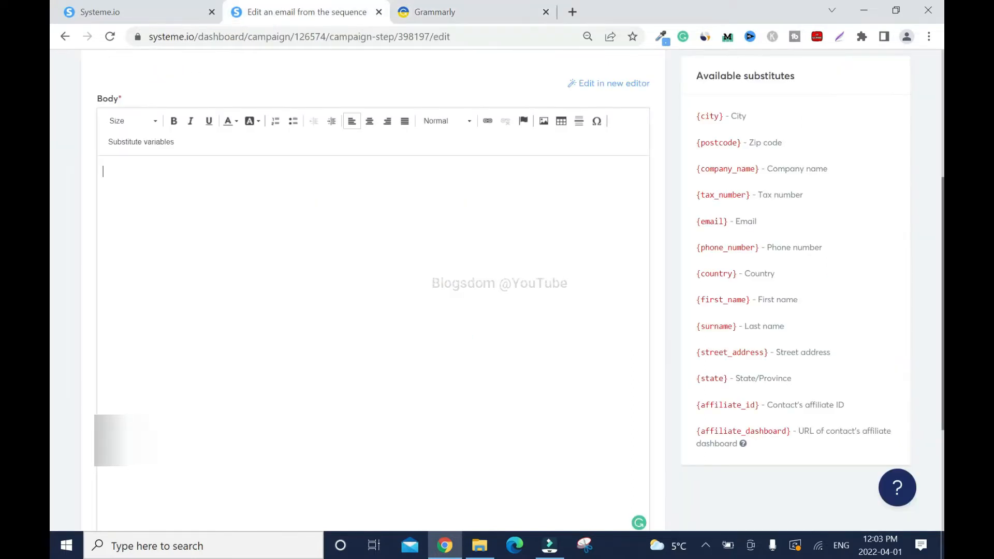
{"action": "key", "text": "ctrl+v"}
Add a blank line above "Get Access" and two blank lines above the opening paragraph.
{"action": "left_click", "coordinate": [103, 237]}
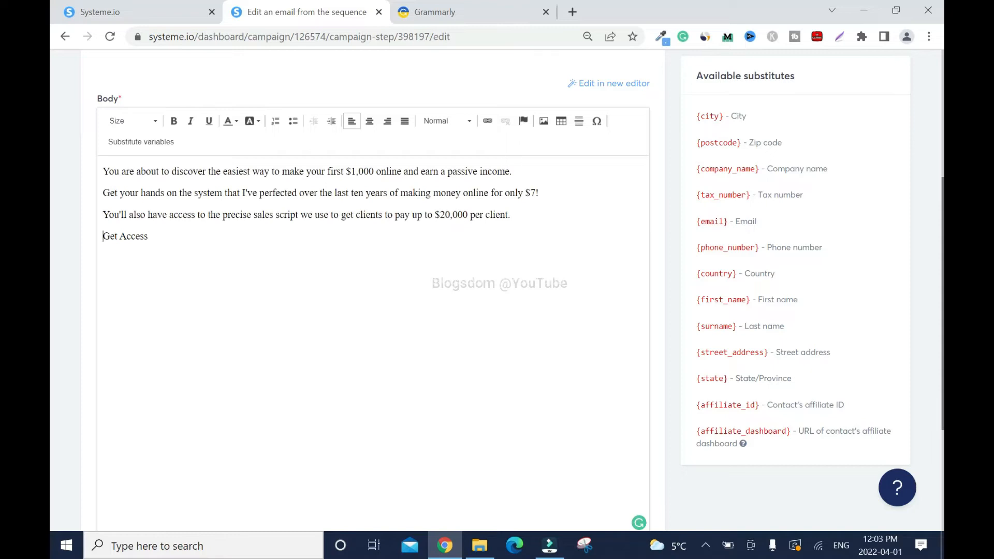
{"action": "key", "text": "Return"}
{"action": "scroll", "coordinate": [373, 290], "scroll_direction": "down", "scroll_amount": 1}
{"action": "left_click", "coordinate": [103, 163]}
{"action": "key", "text": "Return"}
{"action": "key", "text": "Return"}
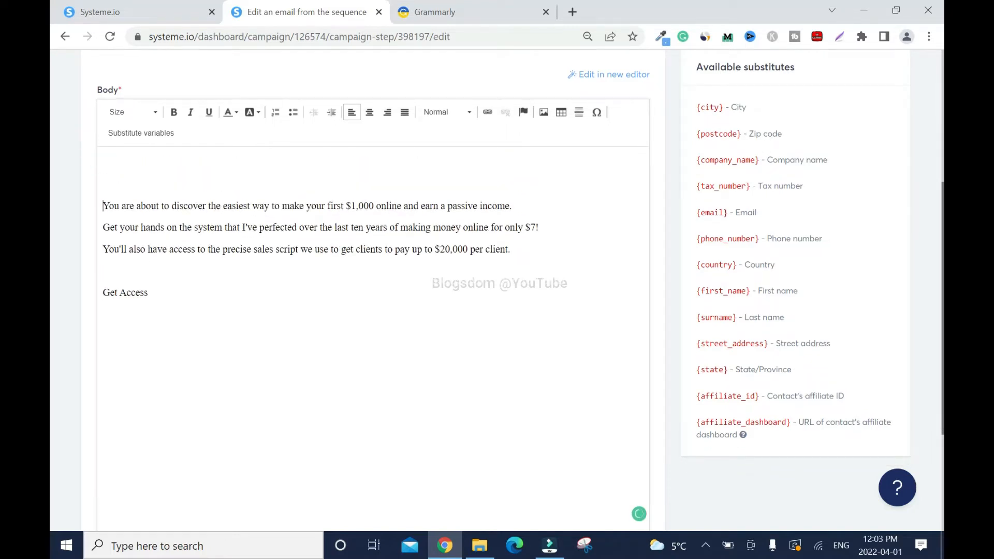
Add the greeting "Hi" with the First name substitute variable and remove the blank line beneath it.
{"action": "type", "text": "Hi"}
{"action": "left_click", "coordinate": [160, 136]}
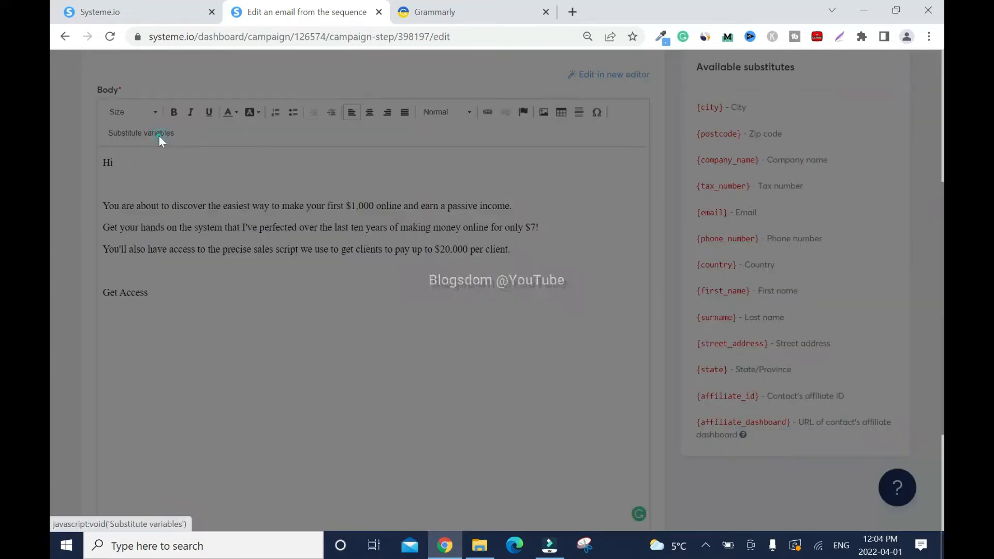
{"action": "left_click", "coordinate": [458, 254]}
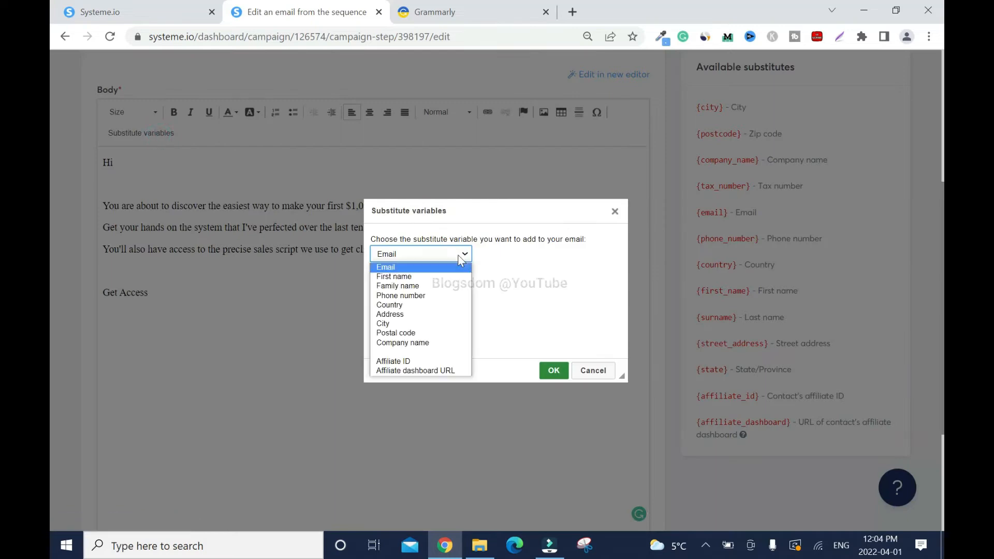
{"action": "left_click", "coordinate": [403, 276]}
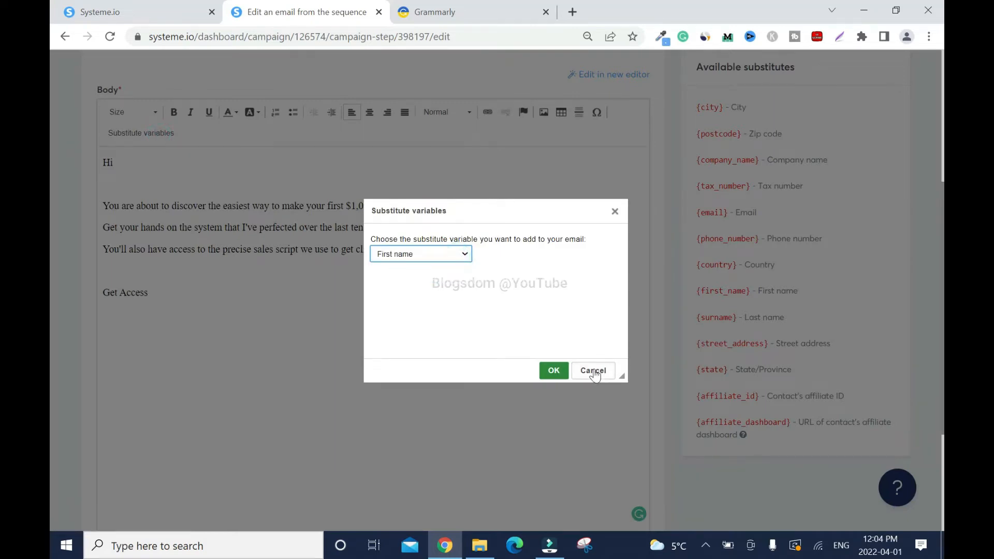
{"action": "left_click", "coordinate": [553, 371]}
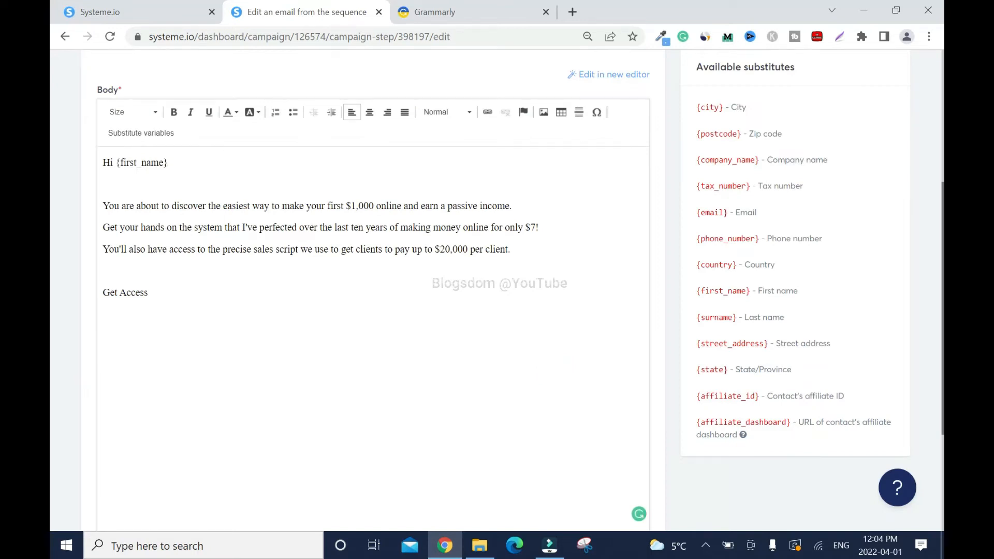
{"action": "left_click", "coordinate": [101, 203]}
{"action": "key", "text": "BackSpace"}
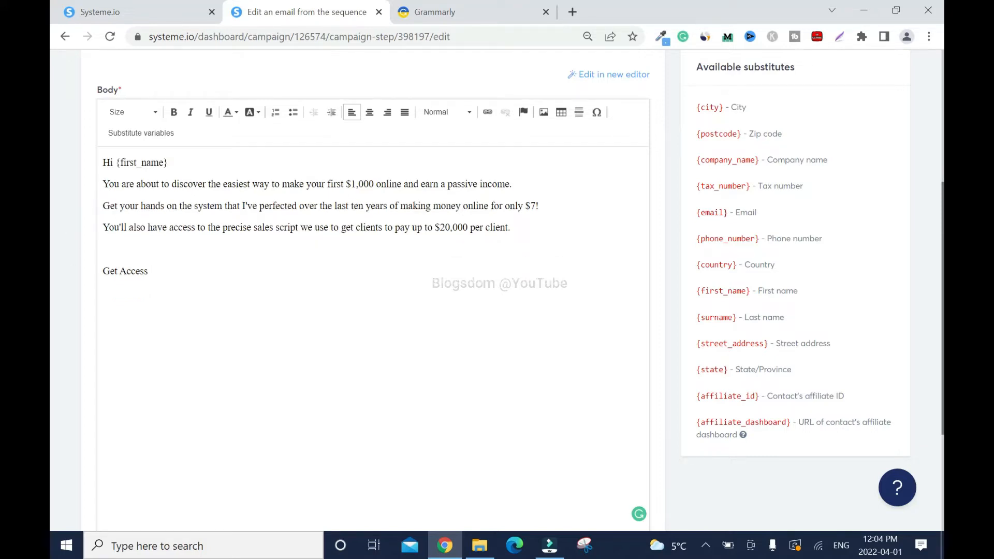
Link the "Get Access" text to the copied URL and make it bold.
{"action": "triple_click", "coordinate": [185, 274]}
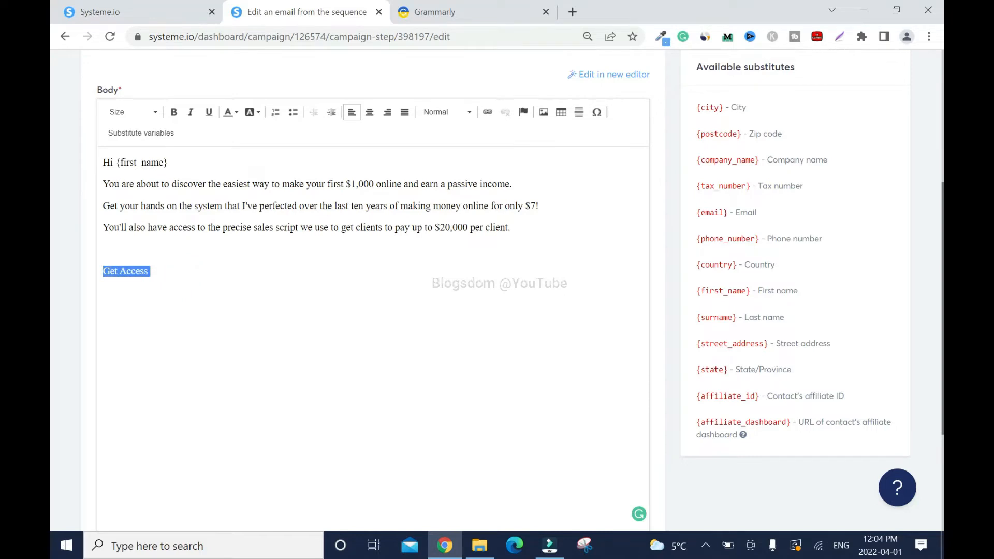
{"action": "left_click", "coordinate": [487, 112]}
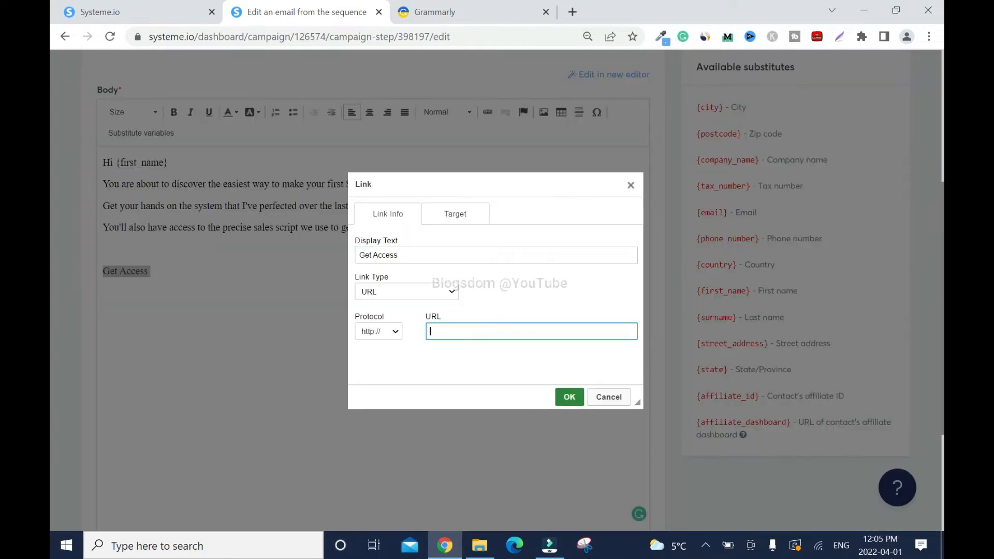
{"action": "right_click", "coordinate": [477, 332]}
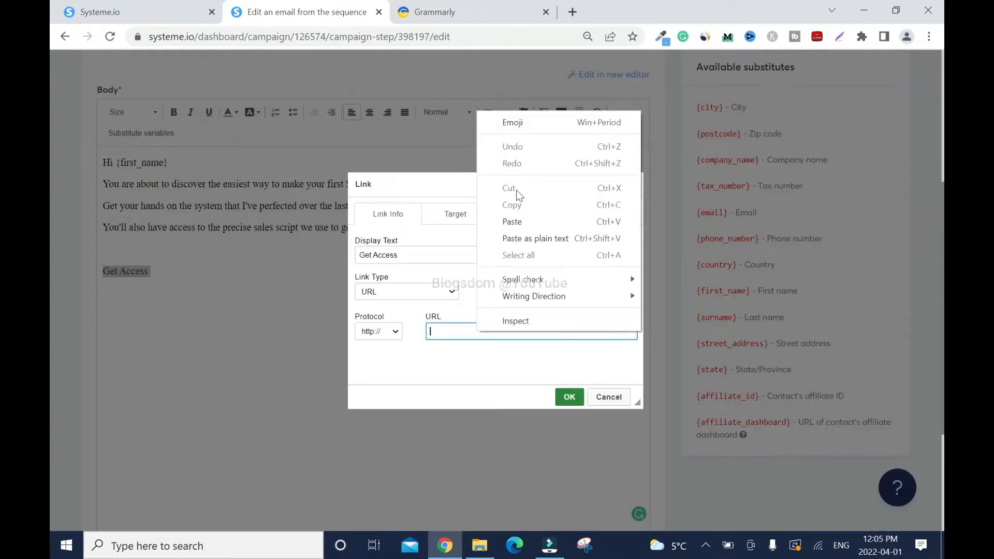
{"action": "left_click", "coordinate": [524, 222]}
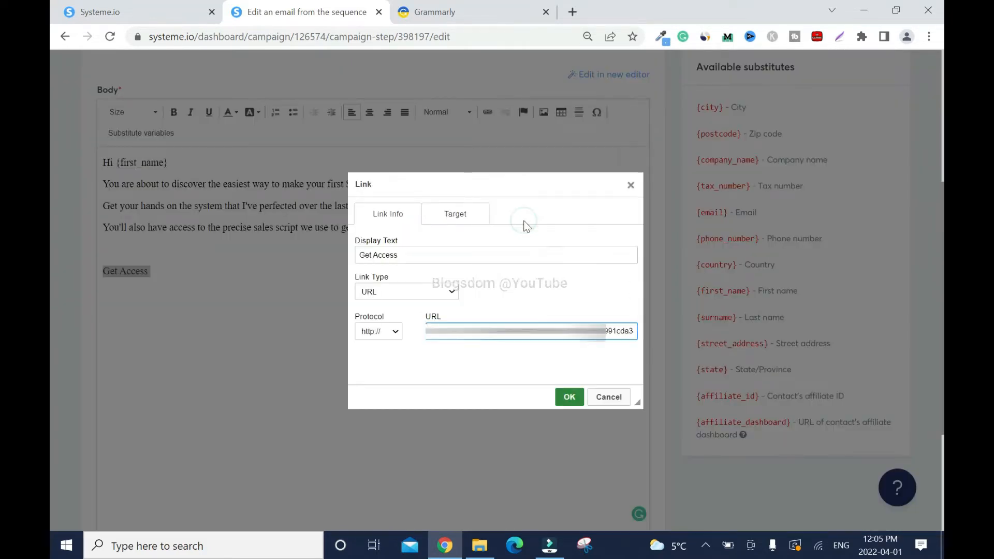
{"action": "left_click", "coordinate": [569, 398]}
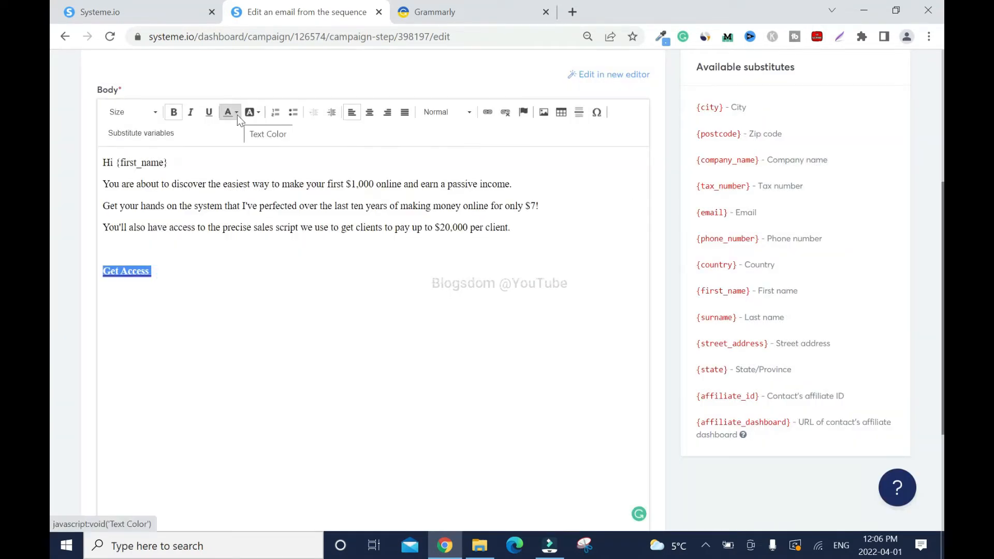
Format the "Get Access" link with black text on a yellow background.
{"action": "left_click", "coordinate": [238, 115]}
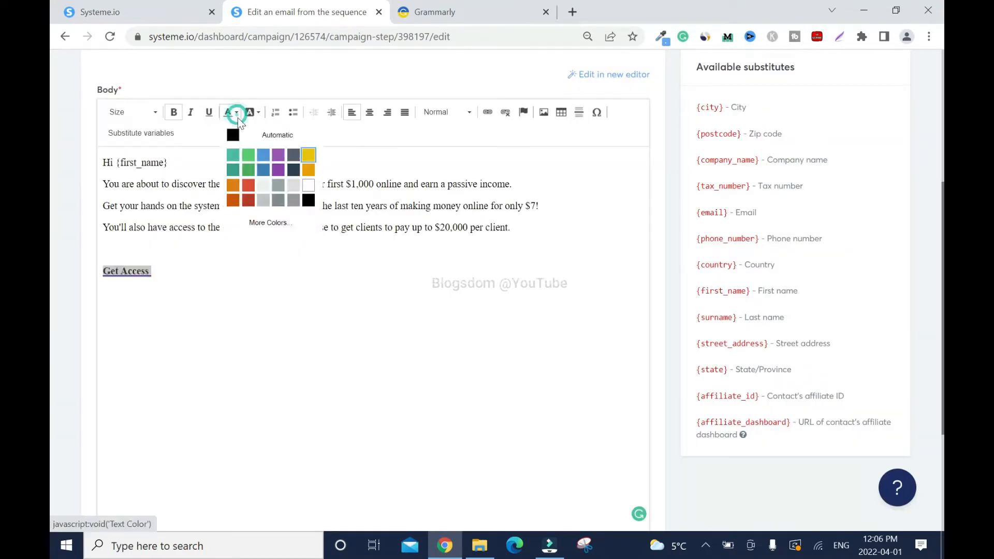
{"action": "left_click", "coordinate": [308, 199]}
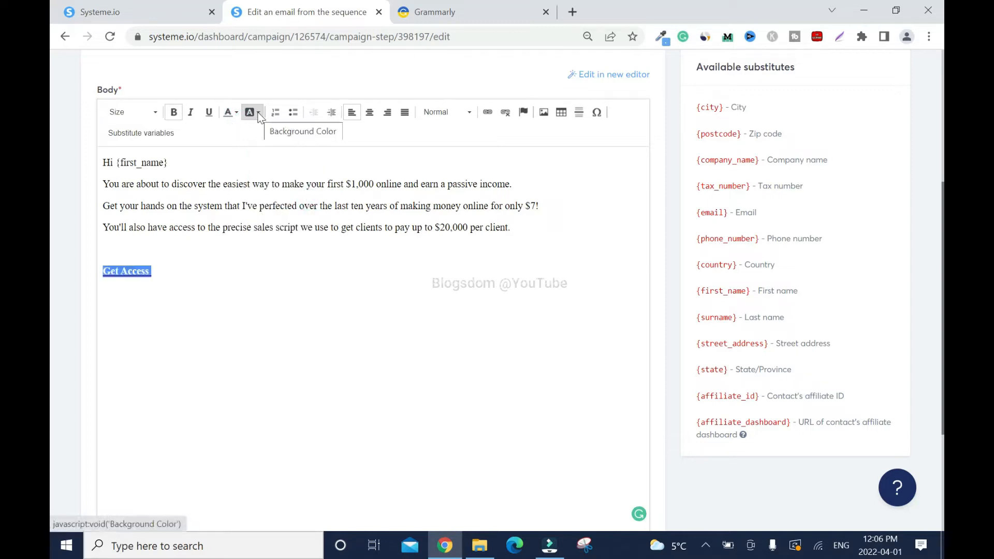
{"action": "left_click", "coordinate": [259, 115]}
{"action": "left_click", "coordinate": [331, 151]}
{"action": "left_click", "coordinate": [246, 247]}
{"action": "left_click", "coordinate": [287, 270]}
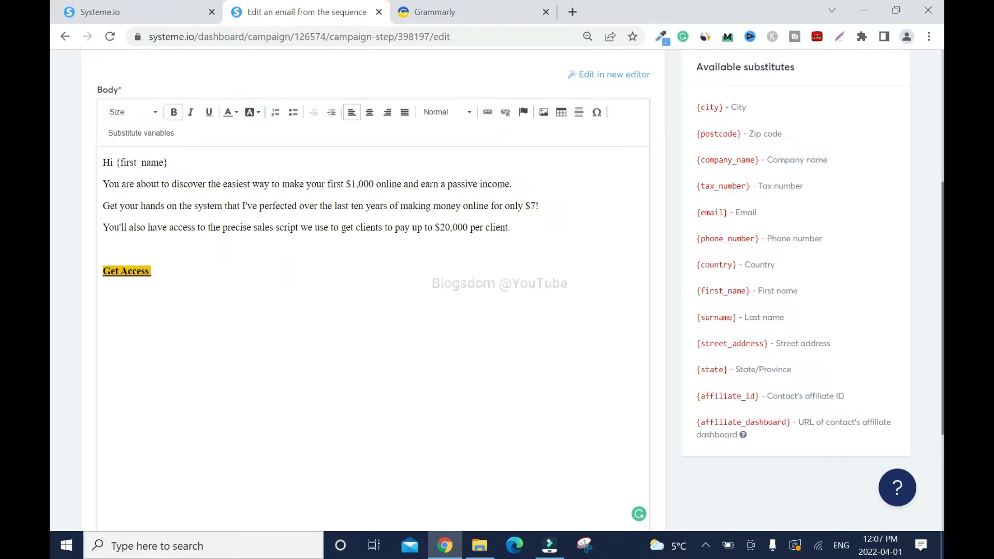
Link the phrase "making money online for only $7!" to the same copied URL.
{"action": "left_click_drag", "start_coordinate": [402, 206], "coordinate": [540, 206]}
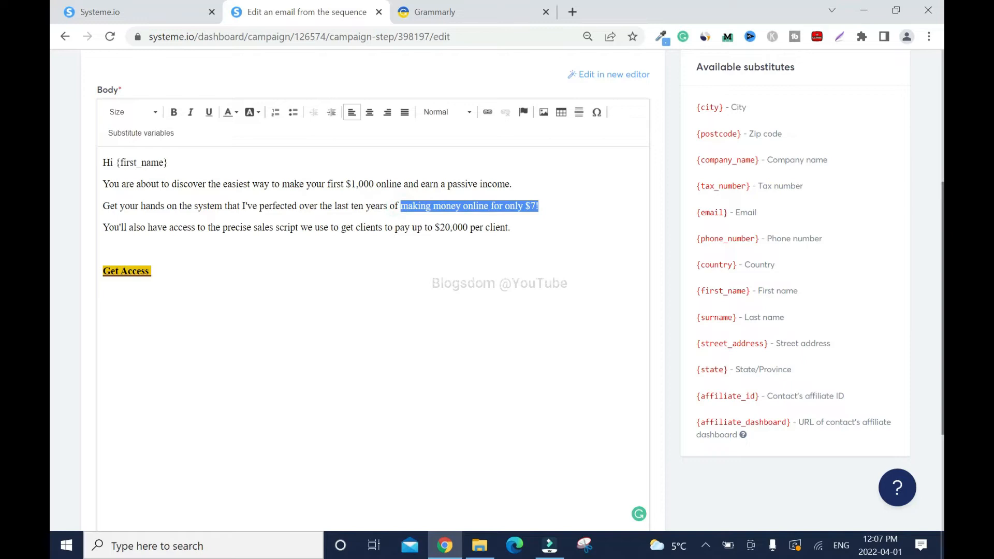
{"action": "left_click", "coordinate": [487, 112]}
{"action": "key", "text": "ctrl+v"}
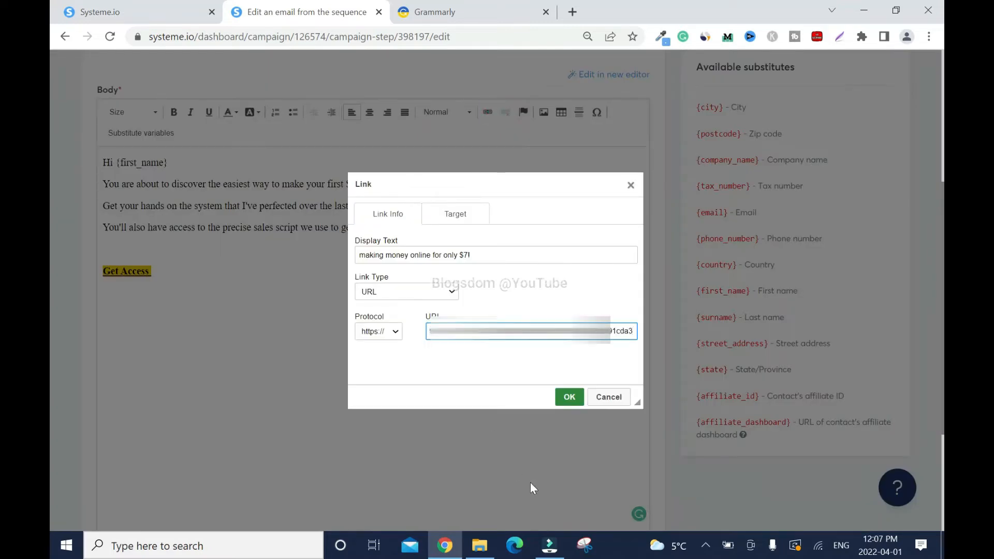
{"action": "left_click", "coordinate": [569, 397]}
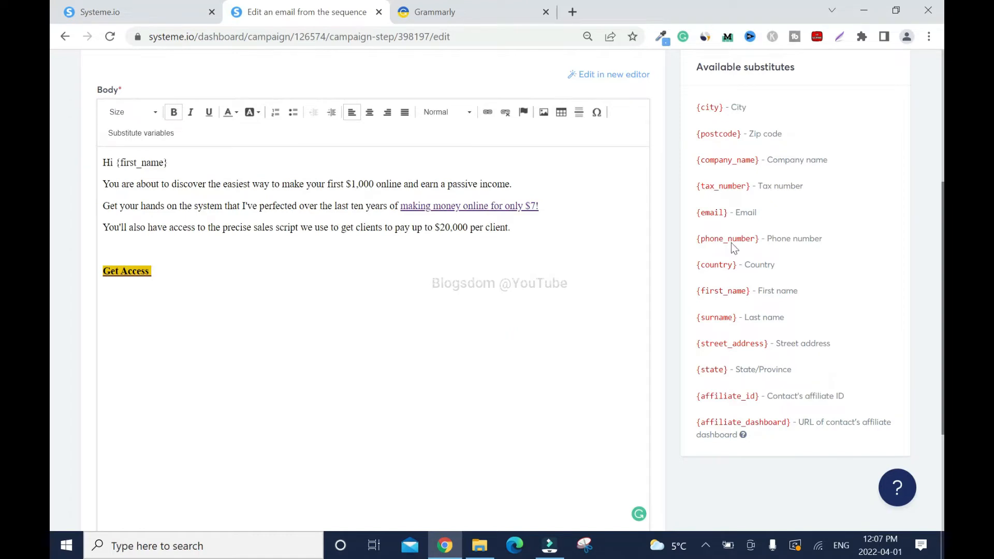
Save the email for publishing with a sending delay of 0 minutes and enable sending on every day, Monday to Sunday.
{"action": "scroll", "coordinate": [818, 187], "scroll_direction": "up", "scroll_amount": 5}
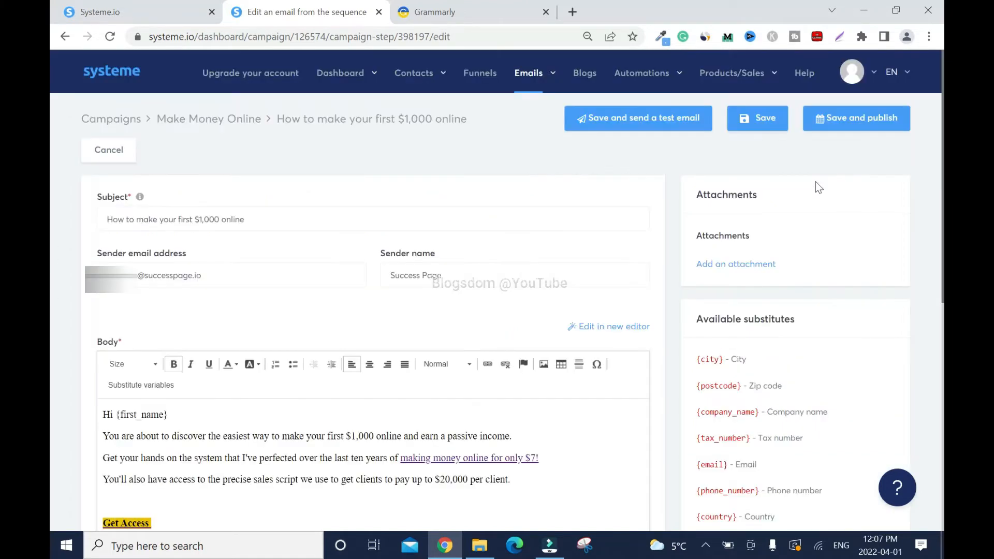
{"action": "left_click", "coordinate": [857, 126]}
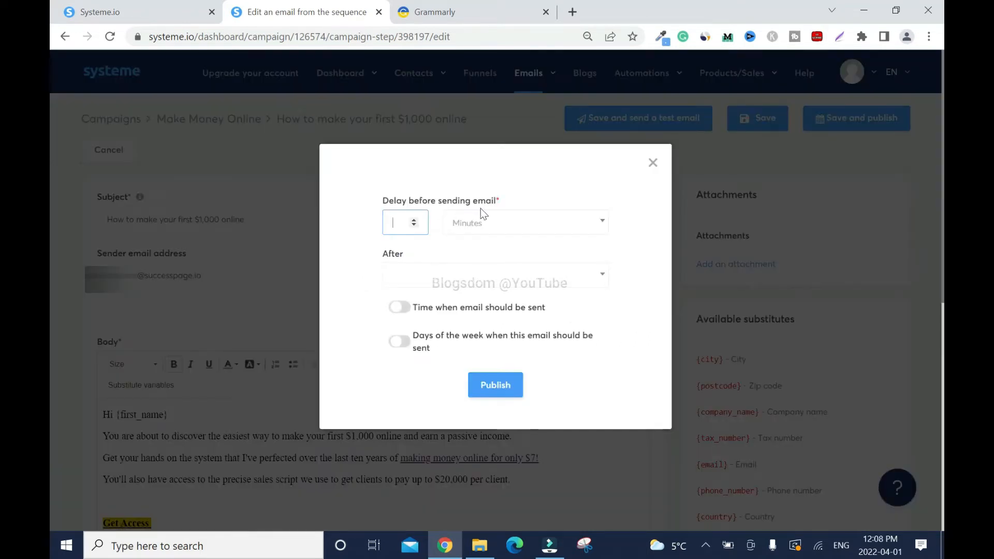
{"action": "key", "text": "Return"}
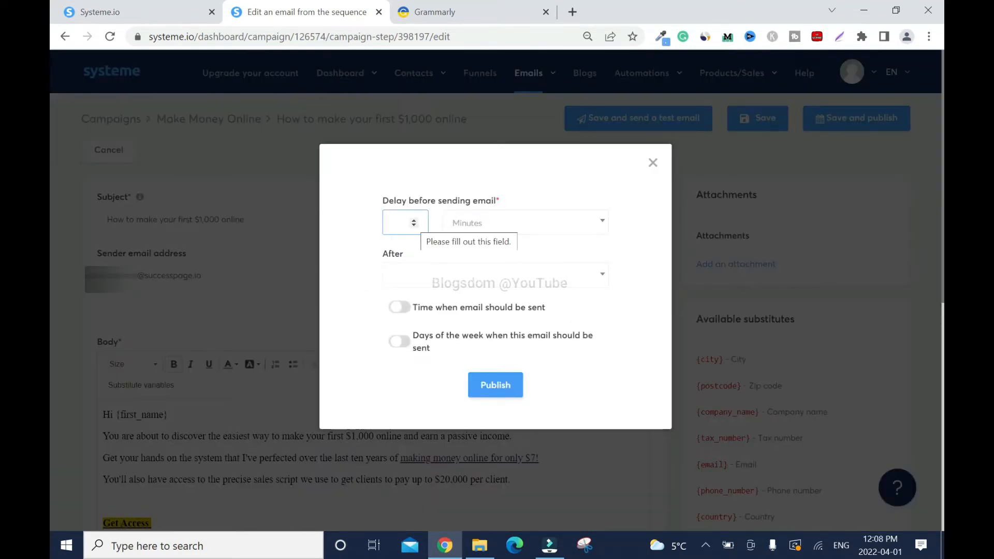
{"action": "left_click", "coordinate": [413, 226]}
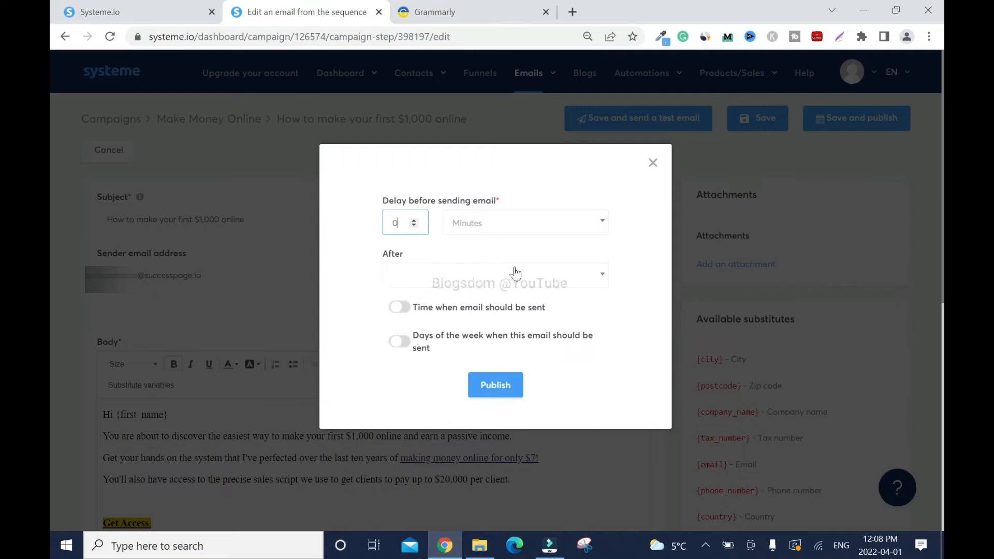
{"action": "left_click", "coordinate": [600, 277]}
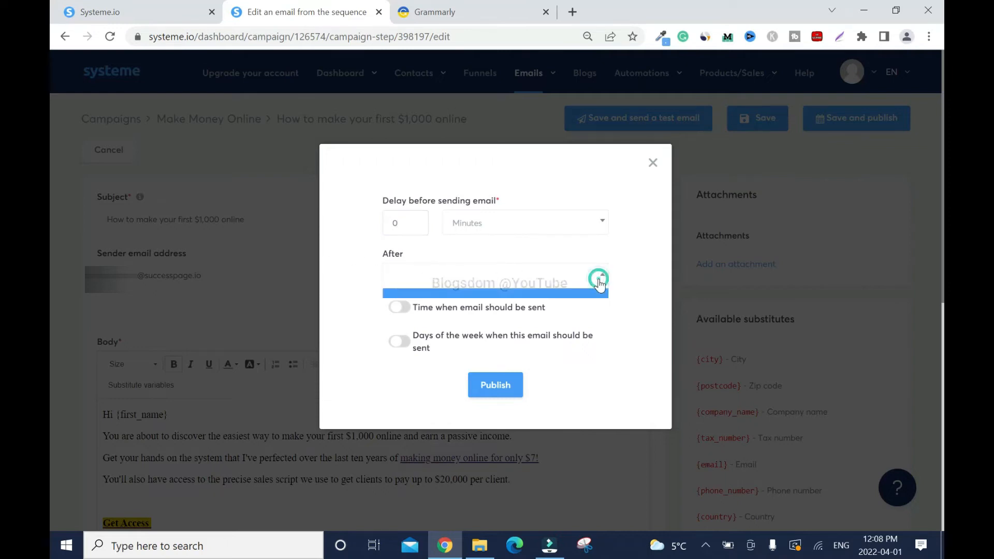
{"action": "left_click", "coordinate": [339, 274]}
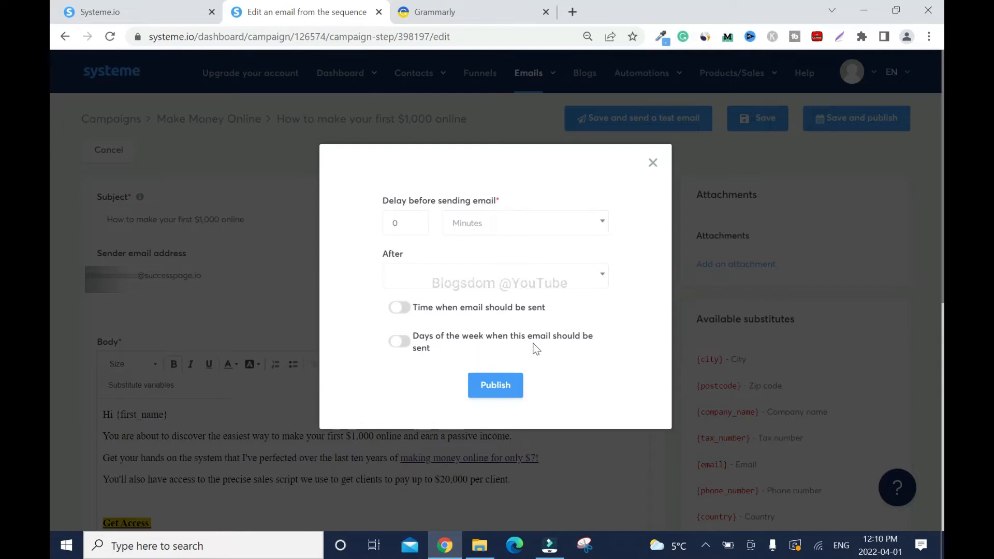
{"action": "left_click", "coordinate": [402, 342]}
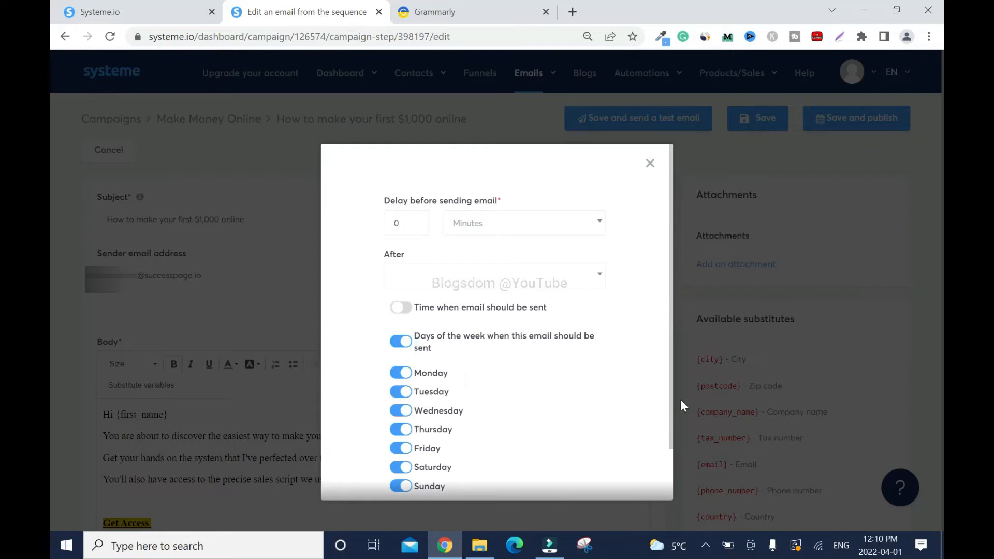
{"action": "left_click_drag", "start_coordinate": [672, 405], "coordinate": [670, 437]}
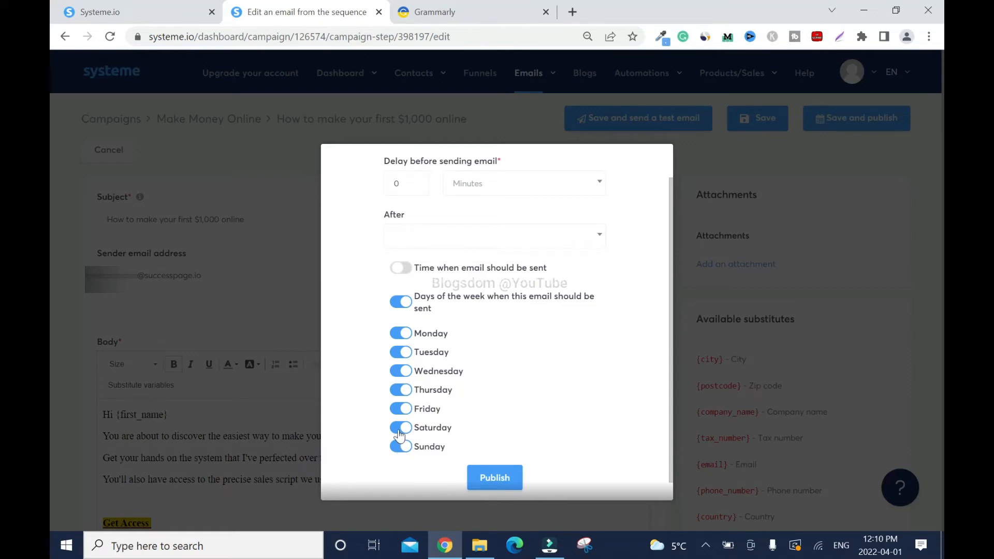
{"action": "left_click", "coordinate": [400, 449]}
{"action": "left_click", "coordinate": [397, 430]}
{"action": "left_click", "coordinate": [403, 429]}
{"action": "left_click", "coordinate": [400, 447]}
Publish the email to the Make Money Online campaign.
{"action": "scroll", "coordinate": [673, 264], "scroll_direction": "up", "scroll_amount": 2}
{"action": "scroll", "coordinate": [659, 295], "scroll_direction": "down", "scroll_amount": 2}
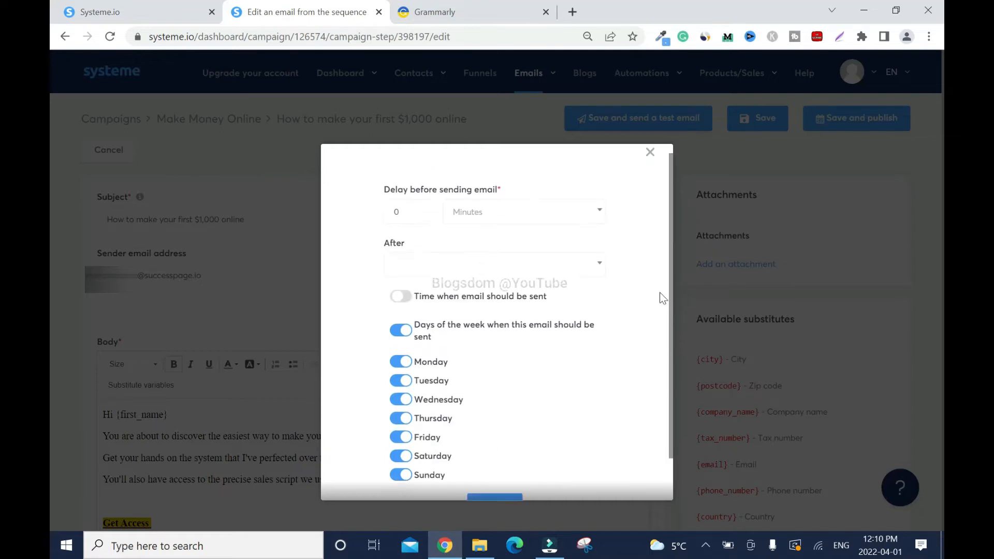
{"action": "left_click", "coordinate": [508, 460]}
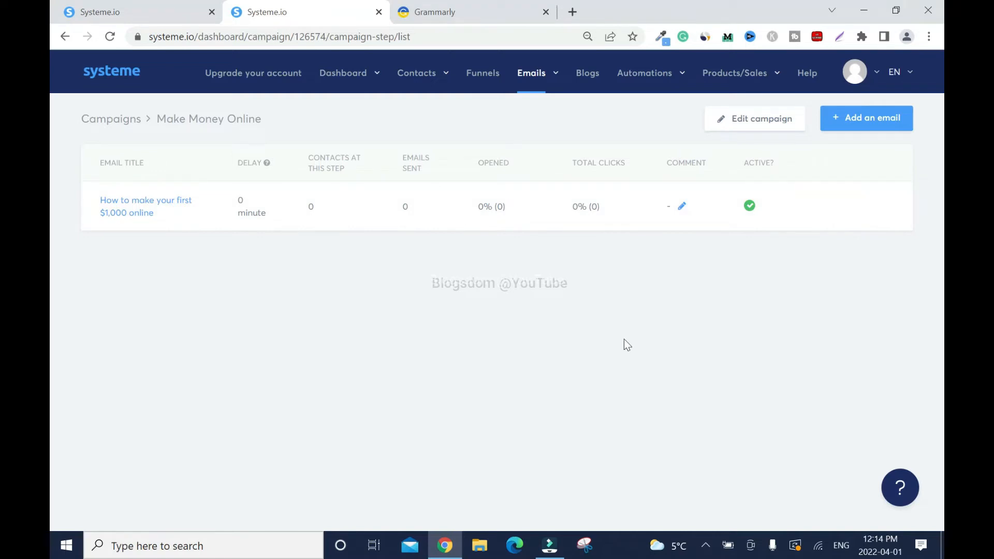
Create a second campaign email with the subject "Turn 1h of work a week into $2,000 a month." using the classic editor.
{"action": "left_click", "coordinate": [863, 124]}
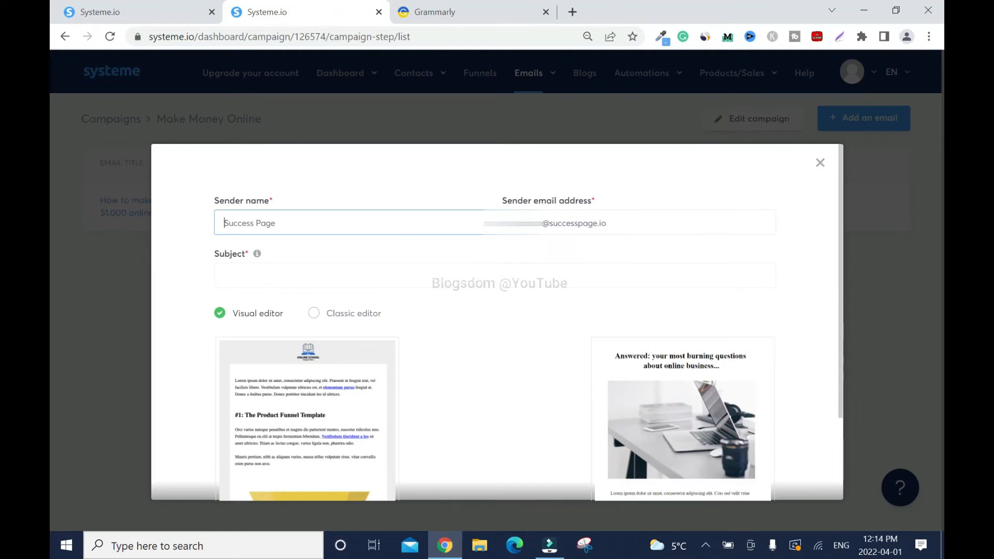
{"action": "left_click", "coordinate": [285, 276]}
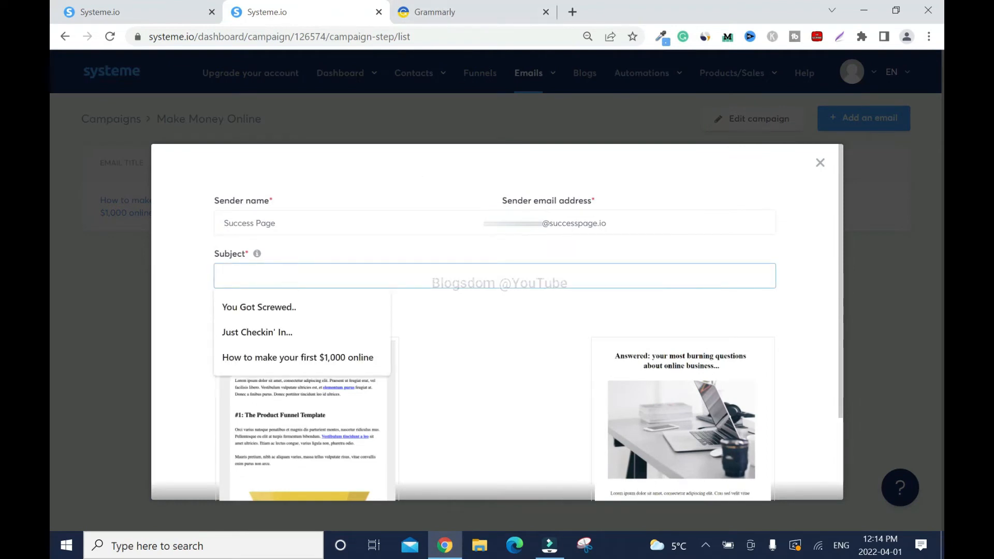
{"action": "type", "text": "Turn 1h of work a week into $2,000 a month."}
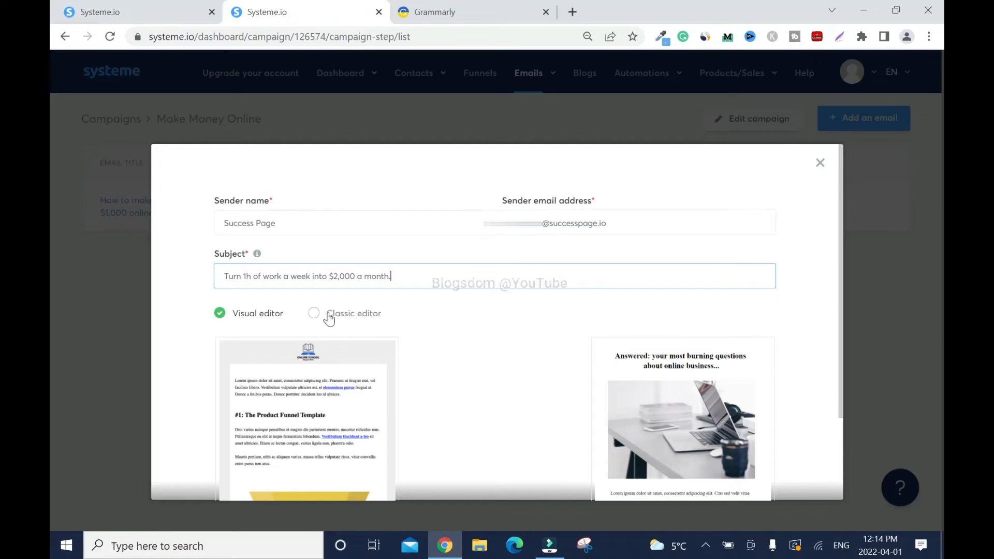
{"action": "left_click", "coordinate": [316, 313]}
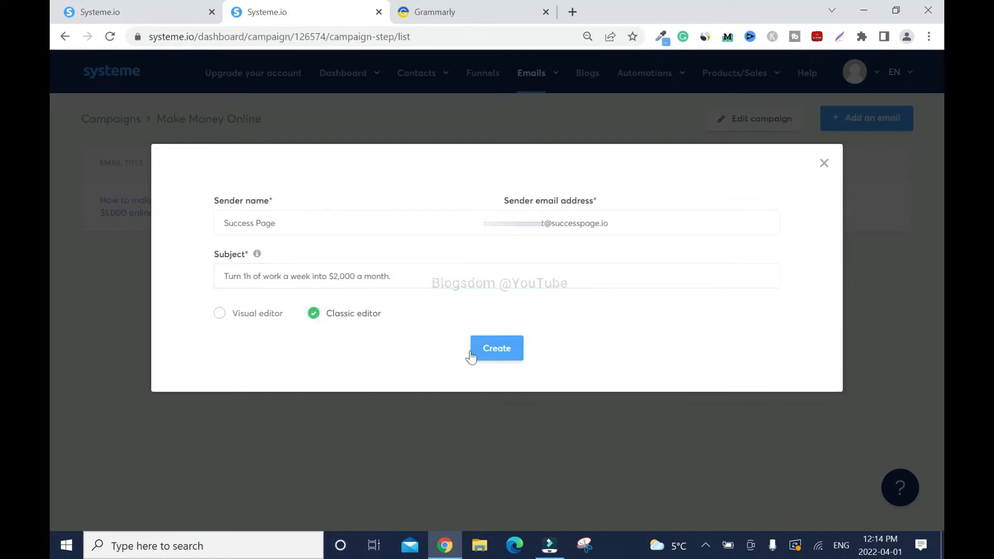
{"action": "left_click", "coordinate": [512, 348]}
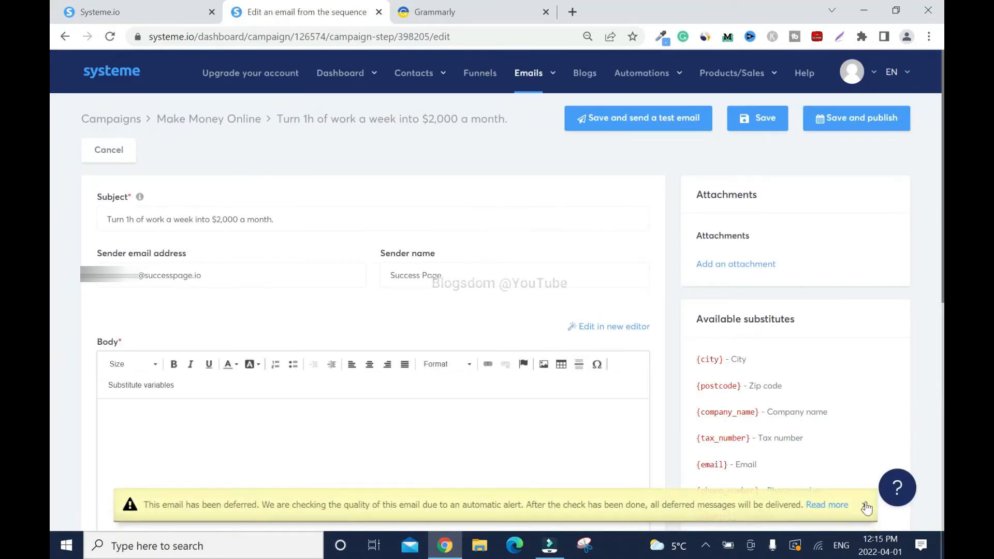
Start the email body with the greeting "What's up {first_name}?", inserting the first name as a substitute variable.
{"action": "left_click", "coordinate": [863, 506]}
{"action": "scroll", "coordinate": [866, 502], "scroll_direction": "down", "scroll_amount": 5}
{"action": "left_click", "coordinate": [103, 170]}
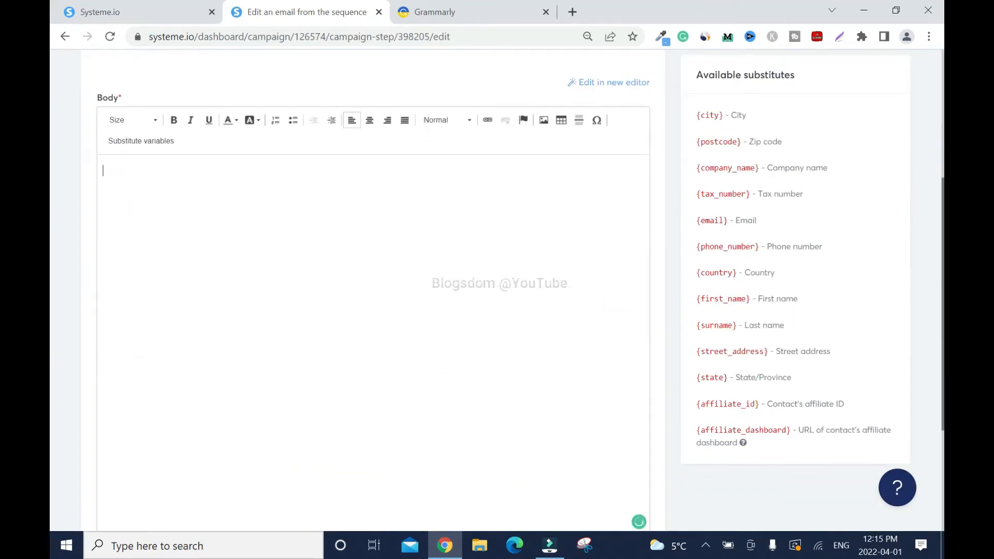
{"action": "type", "text": "What's up"}
{"action": "left_click", "coordinate": [134, 143]}
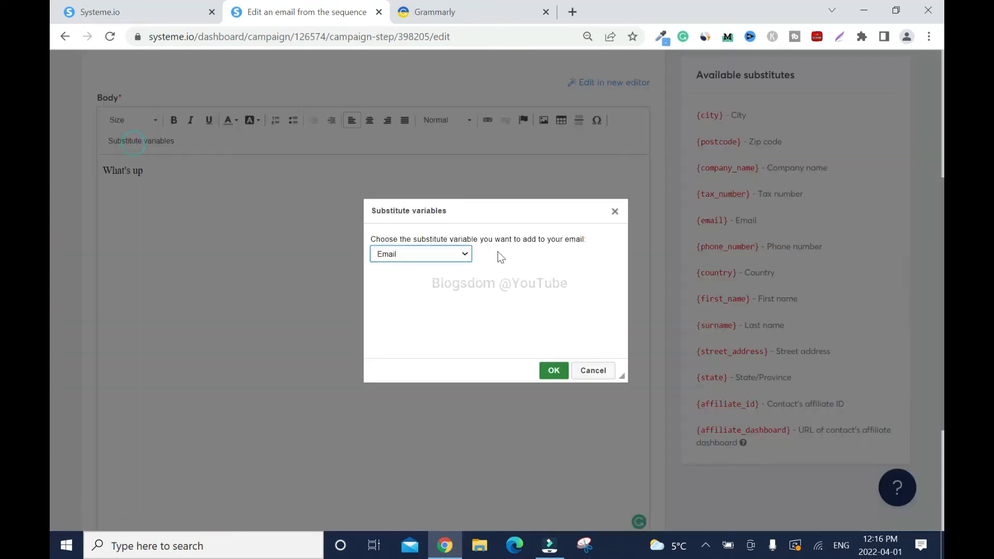
{"action": "left_click", "coordinate": [463, 254]}
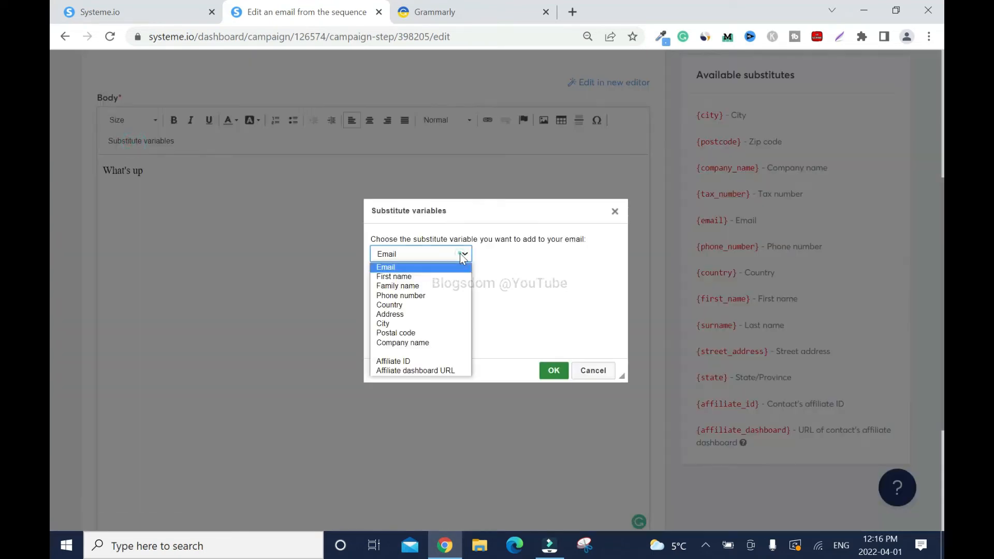
{"action": "left_click", "coordinate": [400, 275]}
{"action": "left_click", "coordinate": [550, 369]}
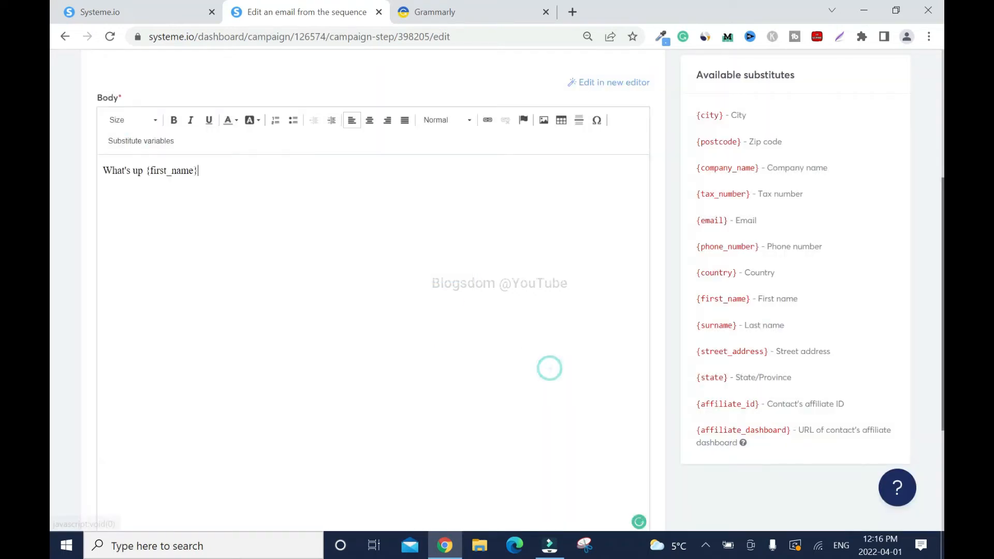
{"action": "type", "text": "?"}
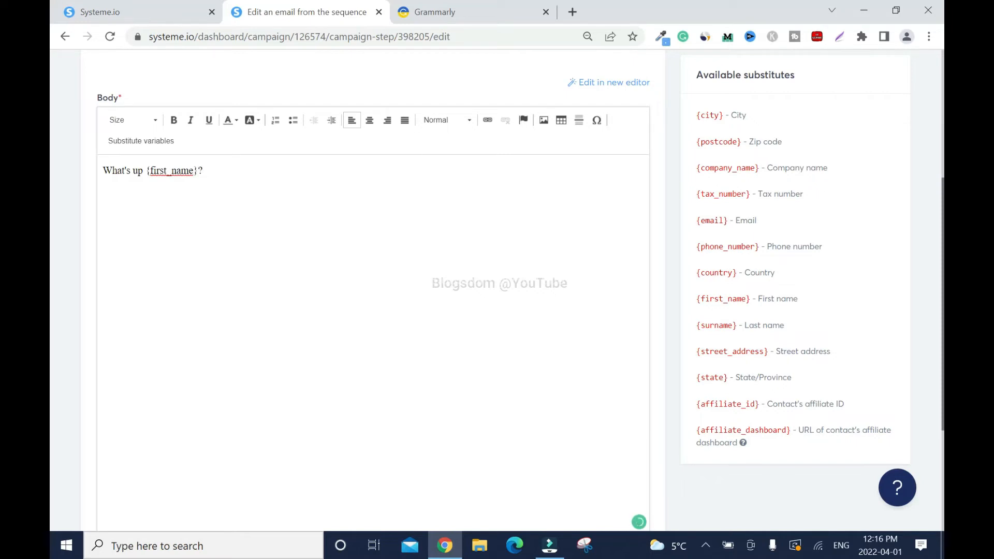
Copy the text from "I've put up a short video course" to "Get Access" in the Grammarly document into the email body below the greeting.
{"action": "left_click", "coordinate": [415, 11]}
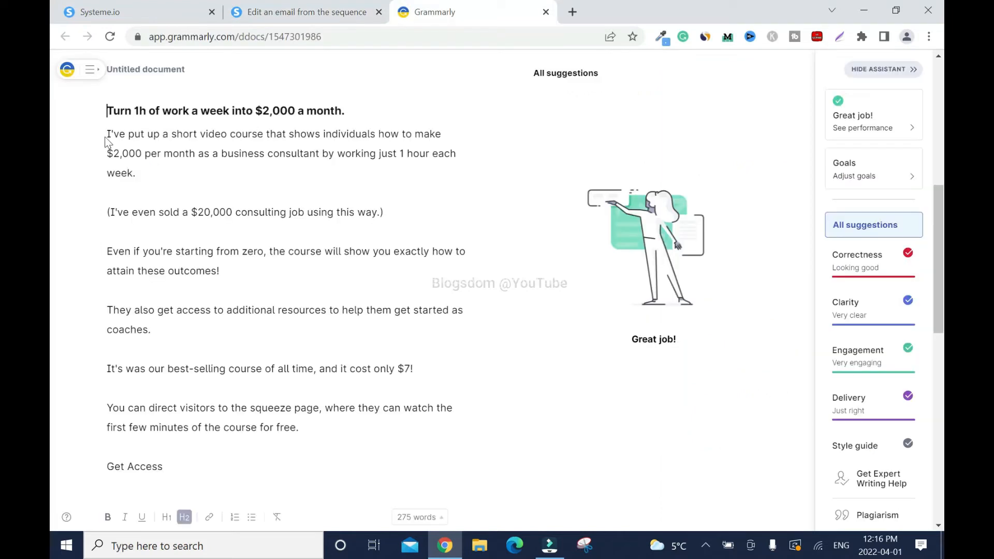
{"action": "left_click_drag", "start_coordinate": [107, 133], "coordinate": [163, 469]}
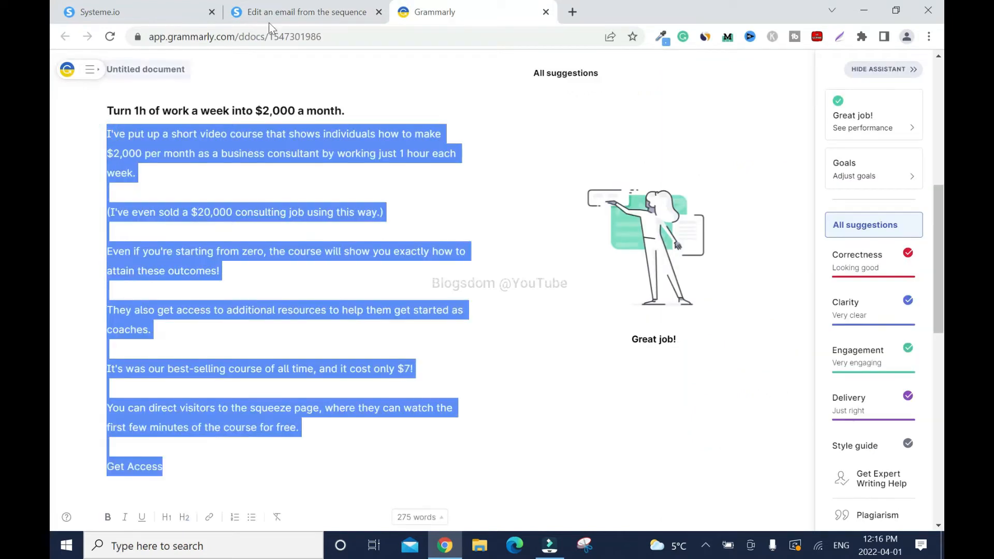
{"action": "key", "text": "ctrl+shift+Tab"}
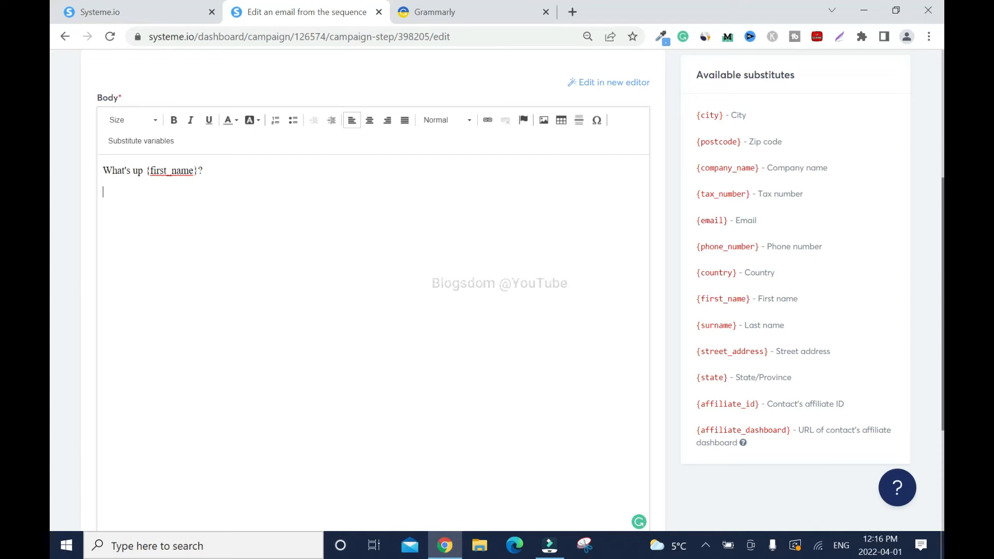
{"action": "key", "text": "ctrl+v"}
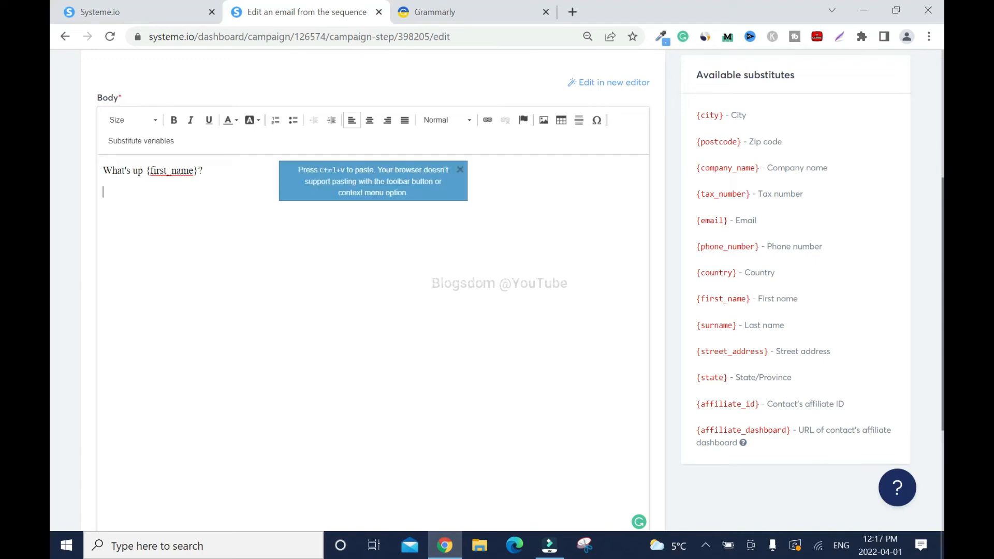
{"action": "left_click", "coordinate": [460, 169]}
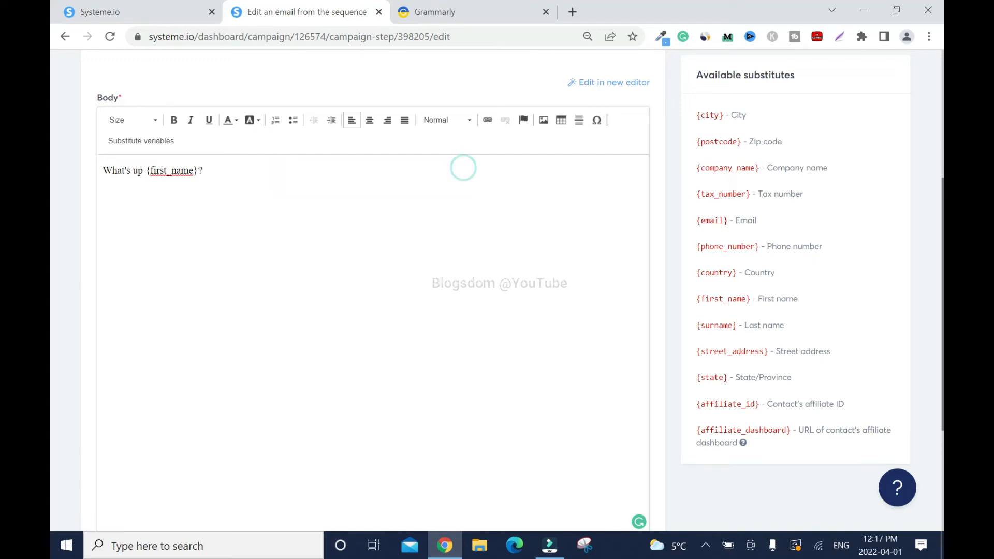
{"action": "key", "text": "ctrl+v"}
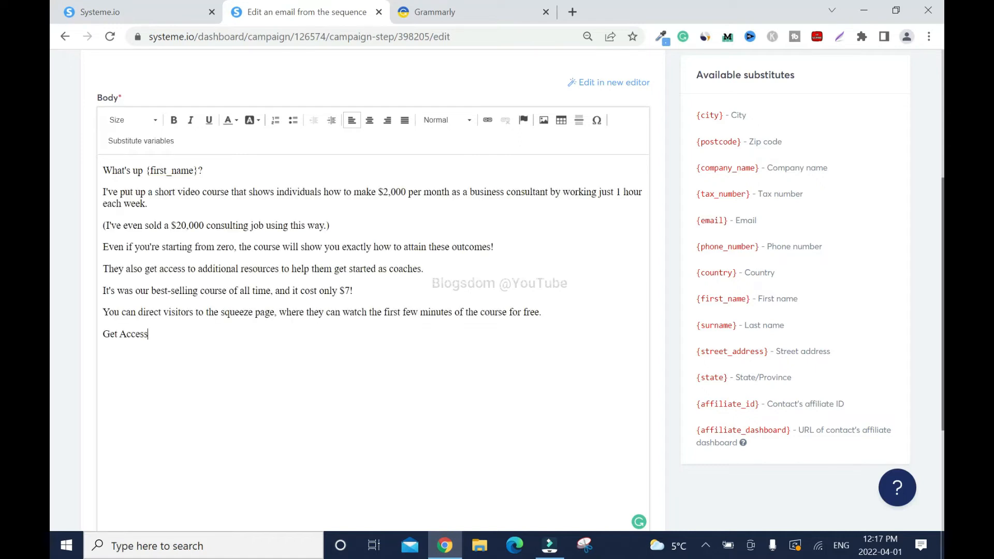
Separate the greeting, paragraph groups and "Get Access" with blank lines, and break the first paragraph before "as a business consultant".
{"action": "key", "text": "Return"}
{"action": "left_click", "coordinate": [103, 193]}
{"action": "key", "text": "Return"}
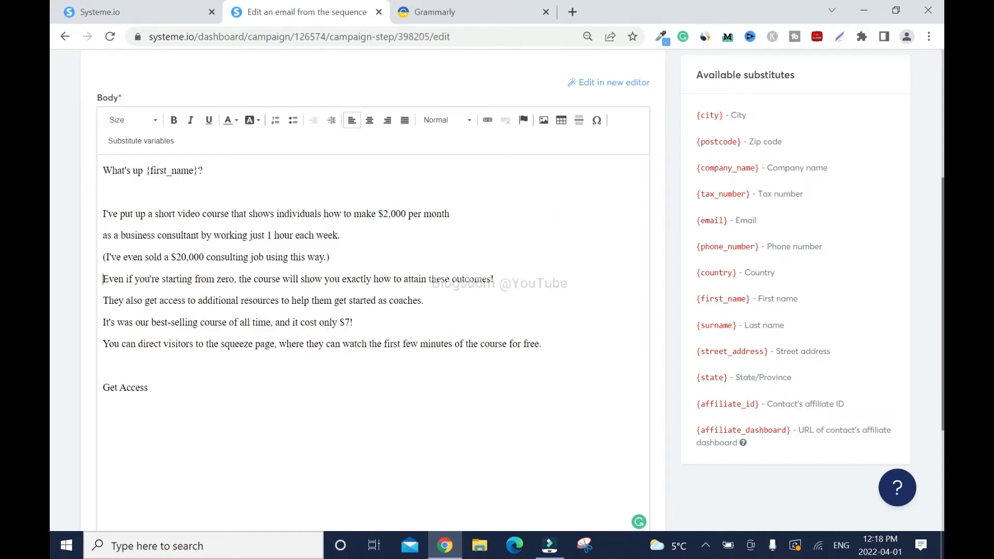
{"action": "key", "text": "Return"}
{"action": "left_click", "coordinate": [423, 322]}
{"action": "key", "text": "Return"}
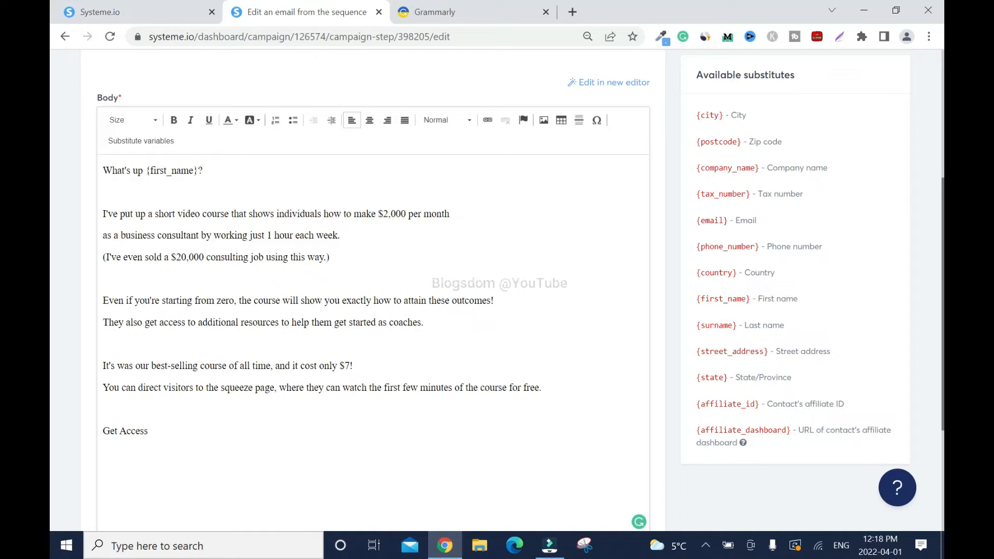
Link the "Get Access" text at the end of the email body to the copied https URL.
{"action": "left_click_drag", "start_coordinate": [148, 431], "coordinate": [102, 431]}
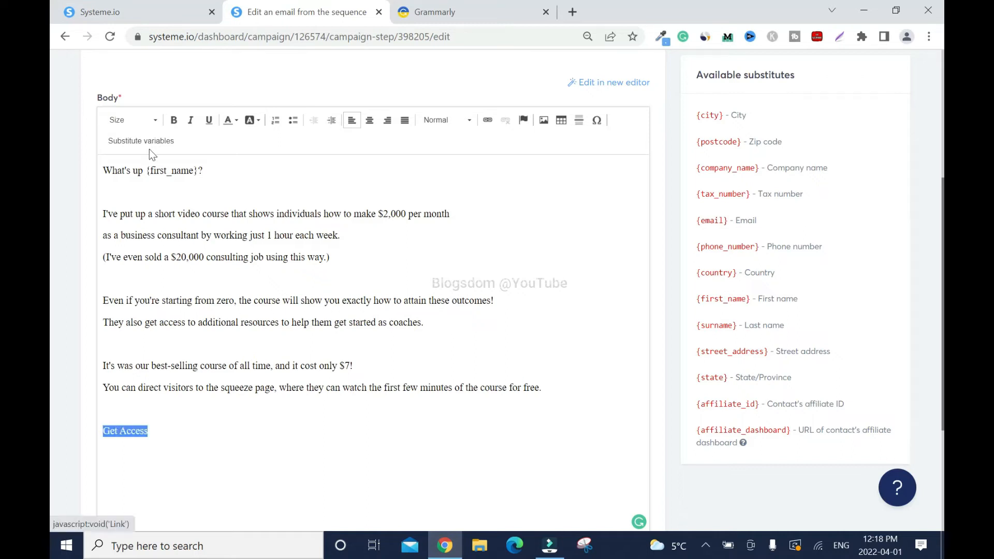
{"action": "left_click", "coordinate": [488, 121]}
{"action": "key", "text": "ctrl+v"}
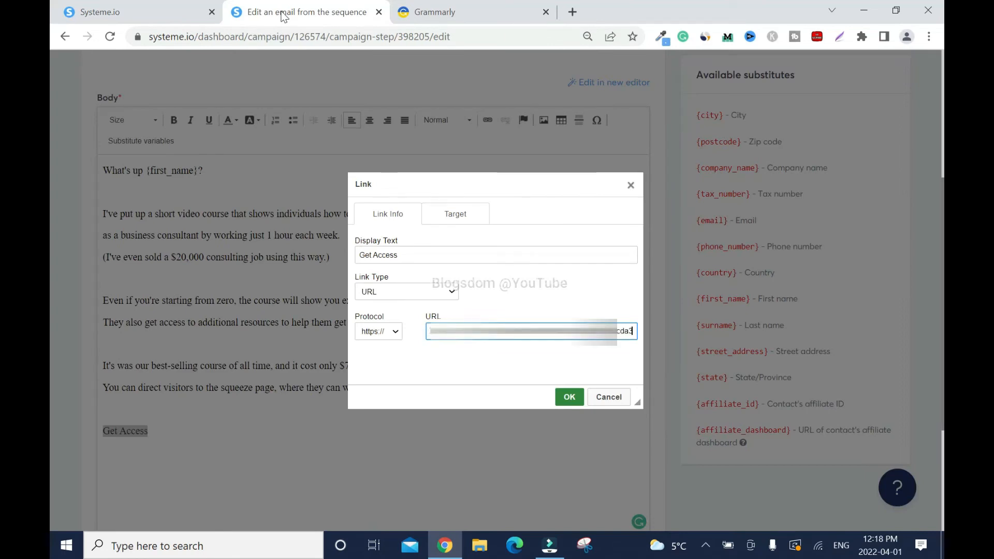
{"action": "left_click", "coordinate": [569, 397]}
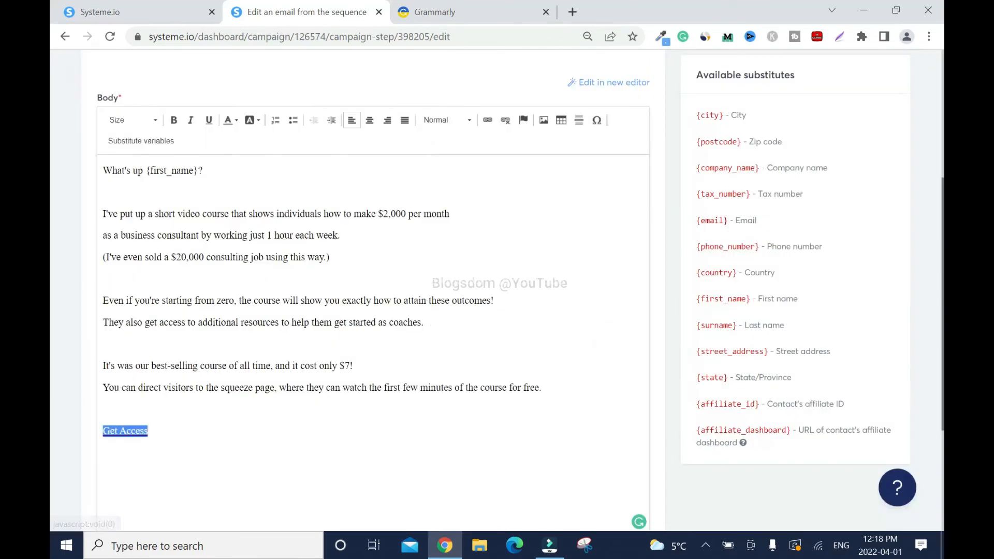
Format the "Get Access" link as bold white text on a blue background.
{"action": "left_click", "coordinate": [175, 124]}
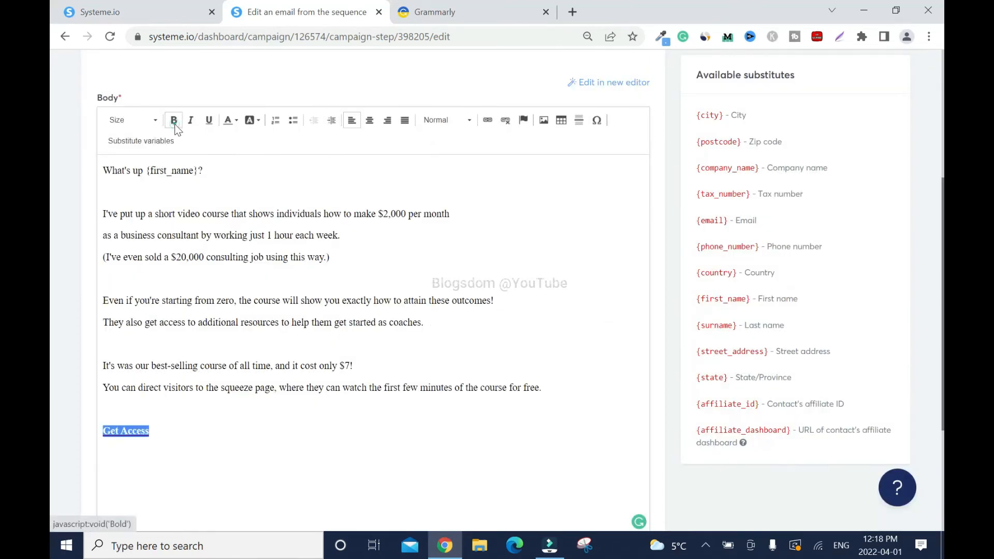
{"action": "left_click", "coordinate": [235, 122]}
{"action": "left_click", "coordinate": [309, 193]}
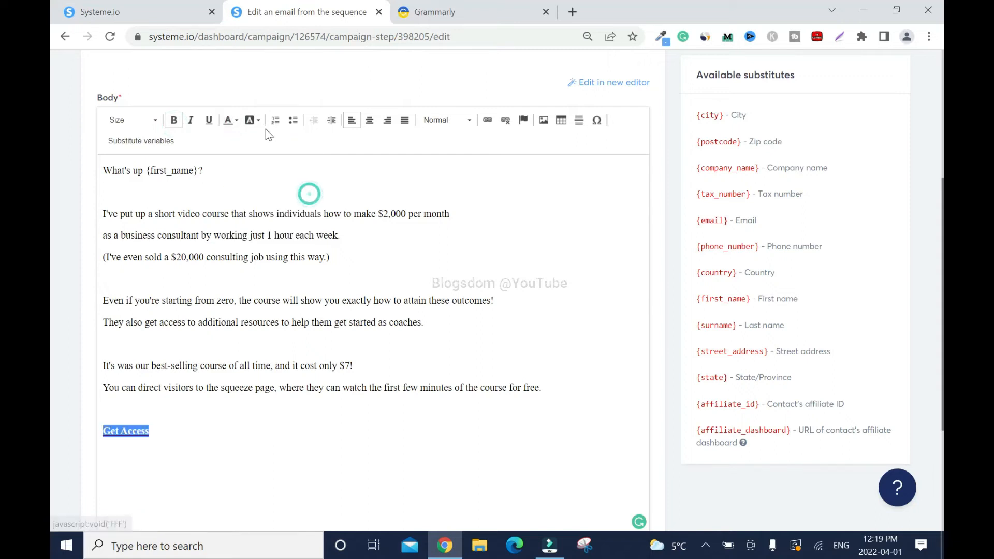
{"action": "left_click", "coordinate": [255, 124]}
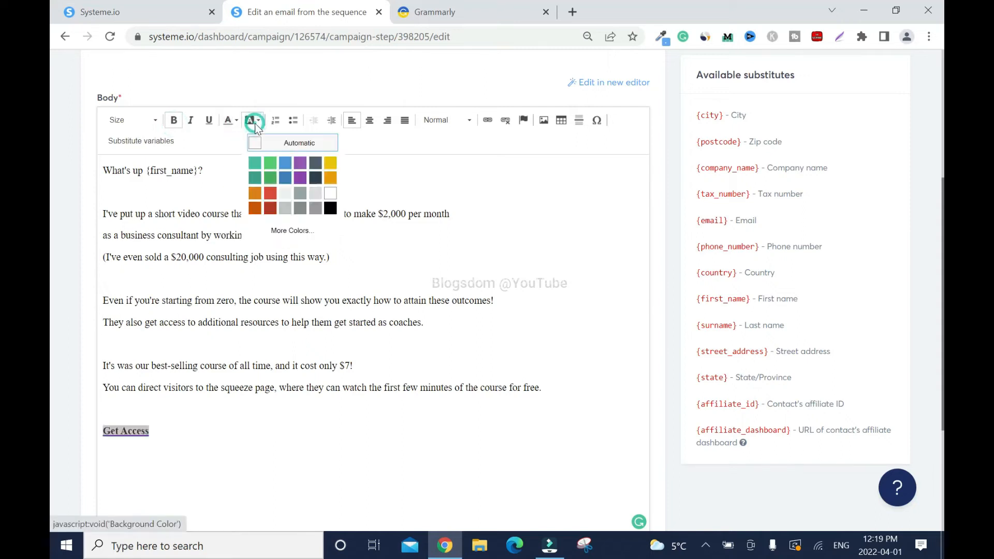
{"action": "left_click", "coordinate": [282, 168]}
{"action": "left_click", "coordinate": [104, 409]}
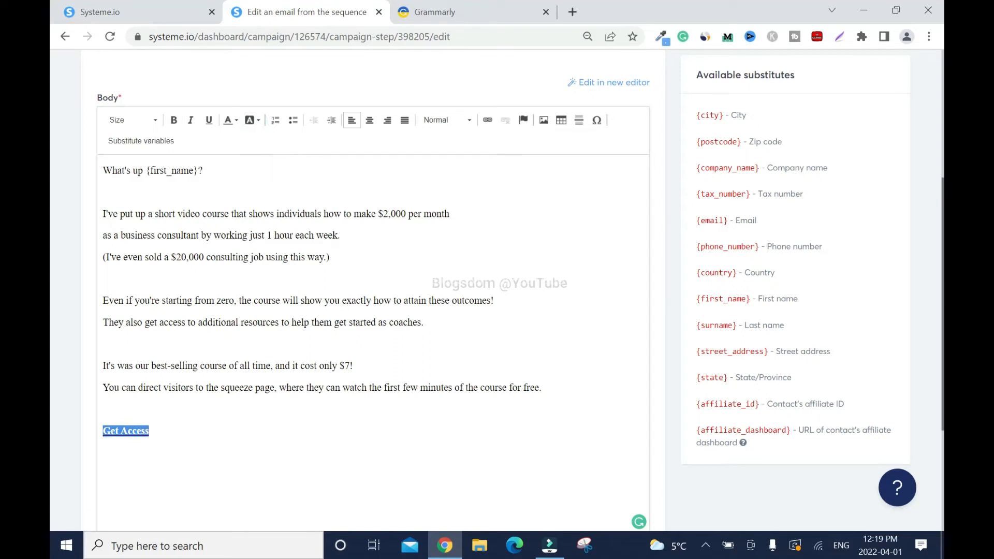
{"action": "left_click", "coordinate": [149, 431]}
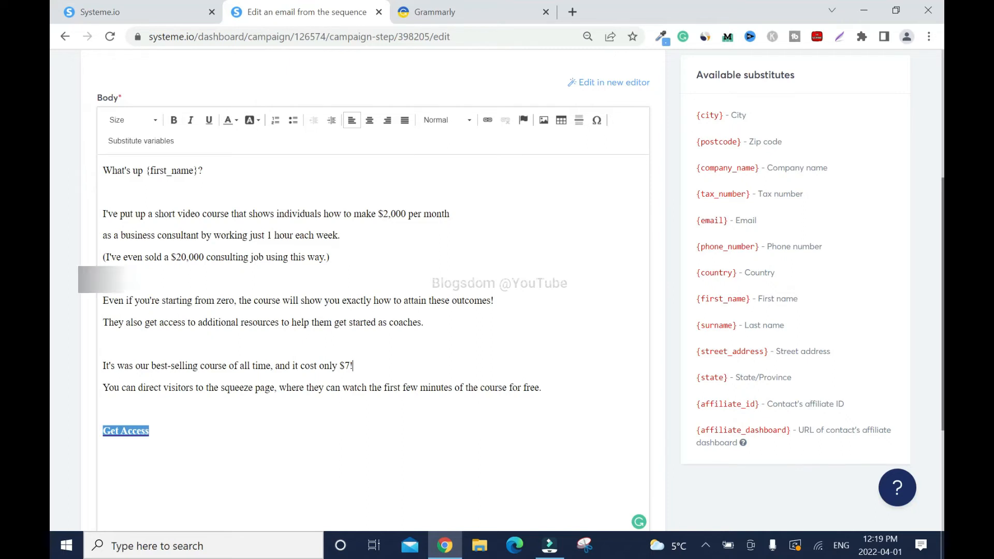
Save the email for publishing and set the delay before sending to 2 days.
{"action": "scroll", "coordinate": [497, 290], "scroll_direction": "up", "scroll_amount": 5}
{"action": "left_click", "coordinate": [855, 129]}
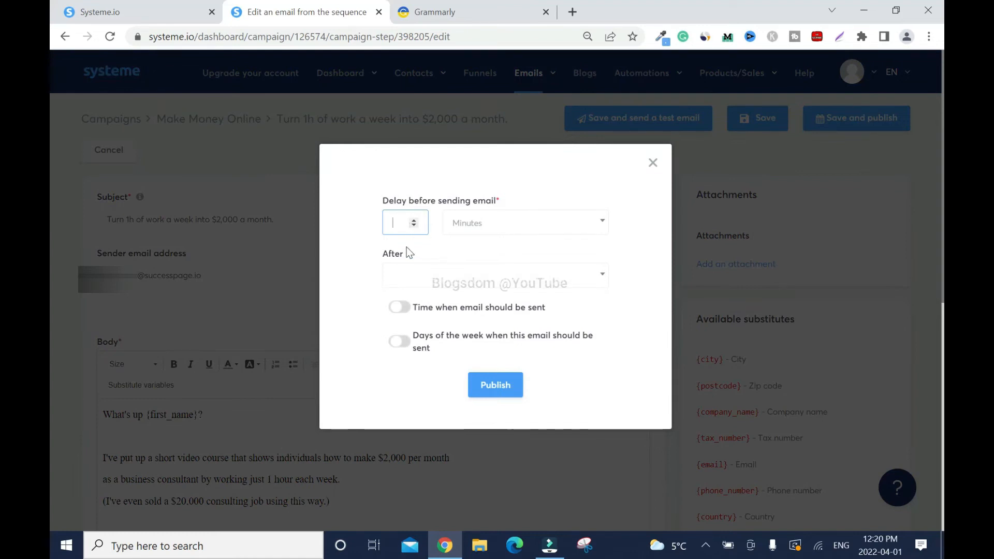
{"action": "left_click", "coordinate": [414, 220]}
{"action": "left_click", "coordinate": [414, 220]}
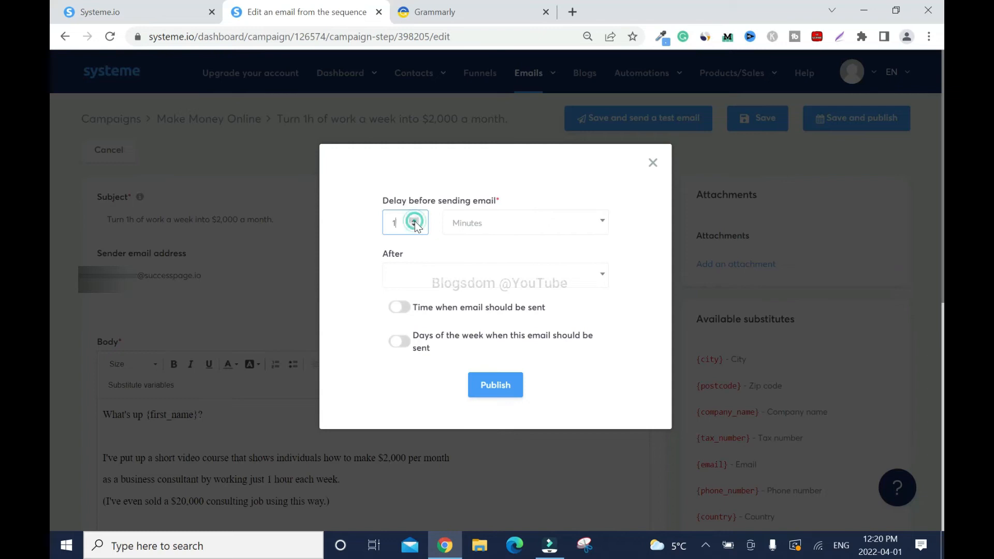
{"action": "left_click", "coordinate": [414, 220]}
{"action": "left_click", "coordinate": [414, 221]}
{"action": "left_click", "coordinate": [414, 225]}
{"action": "left_click", "coordinate": [602, 228]}
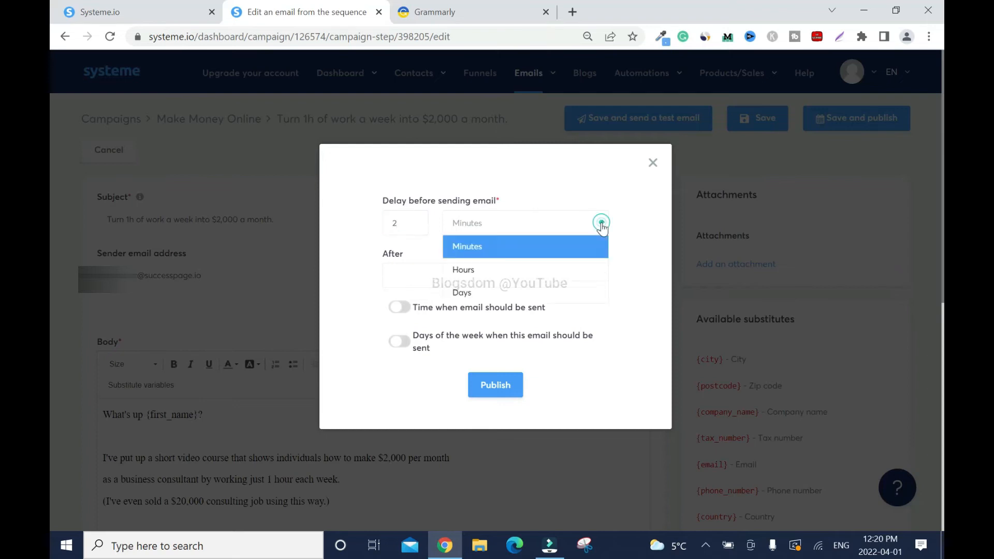
{"action": "left_click", "coordinate": [489, 293]}
Make the delay count from the email "How to make your first $1,000 online" and publish the email.
{"action": "left_click", "coordinate": [601, 280]}
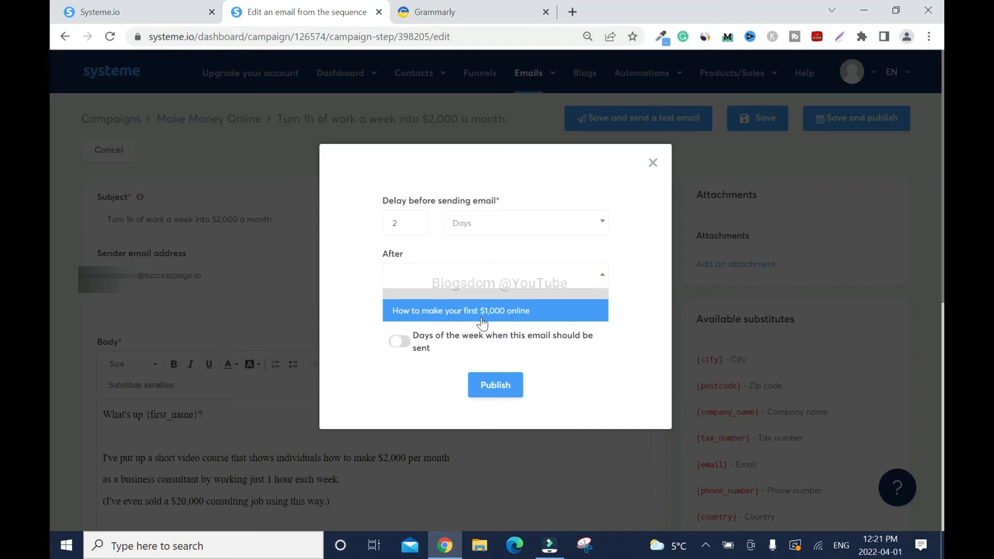
{"action": "left_click", "coordinate": [534, 312]}
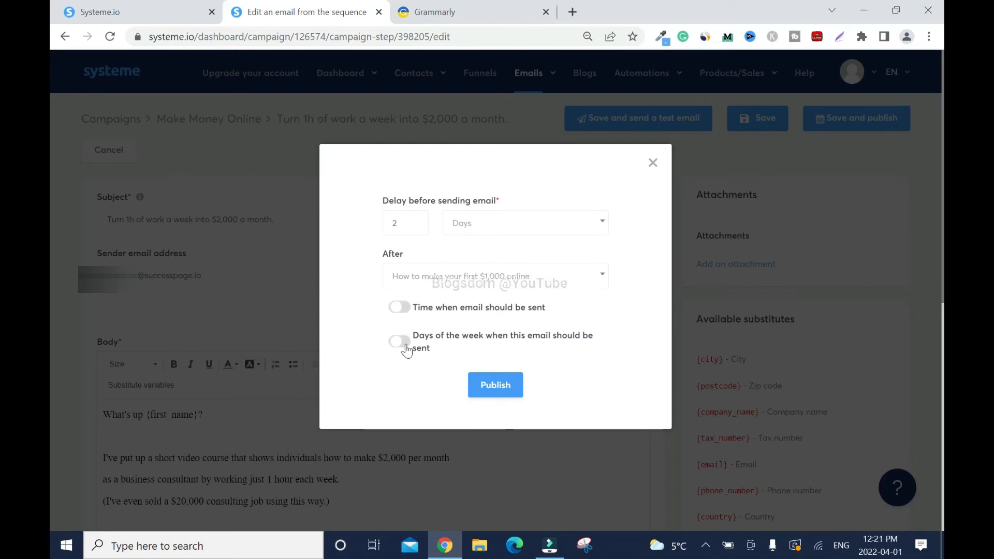
{"action": "left_click", "coordinate": [503, 387]}
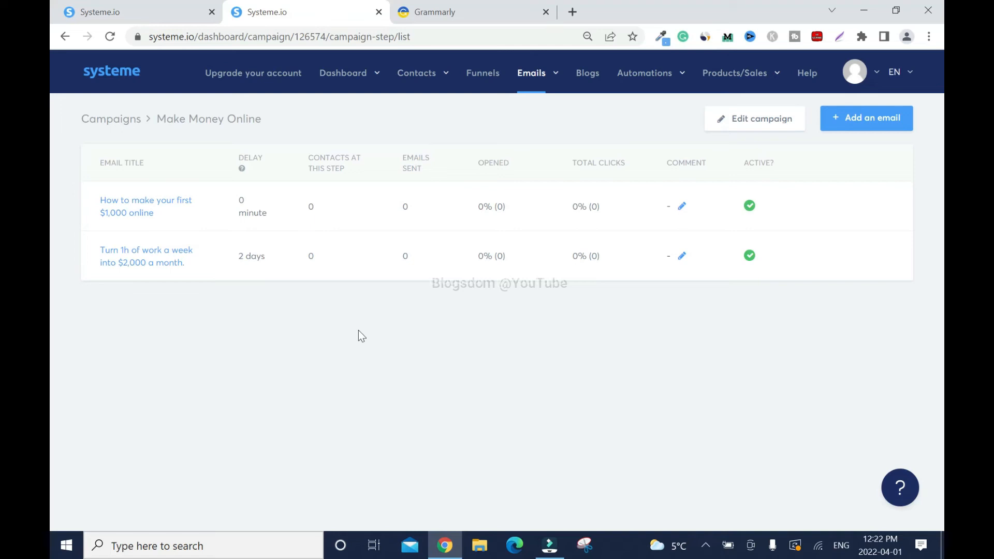
Close the Grammarly document and open the automation rules of the Systemeio funnel's "Systemeio Promo" squeeze page.
{"action": "left_click", "coordinate": [546, 12]}
{"action": "left_click", "coordinate": [484, 77]}
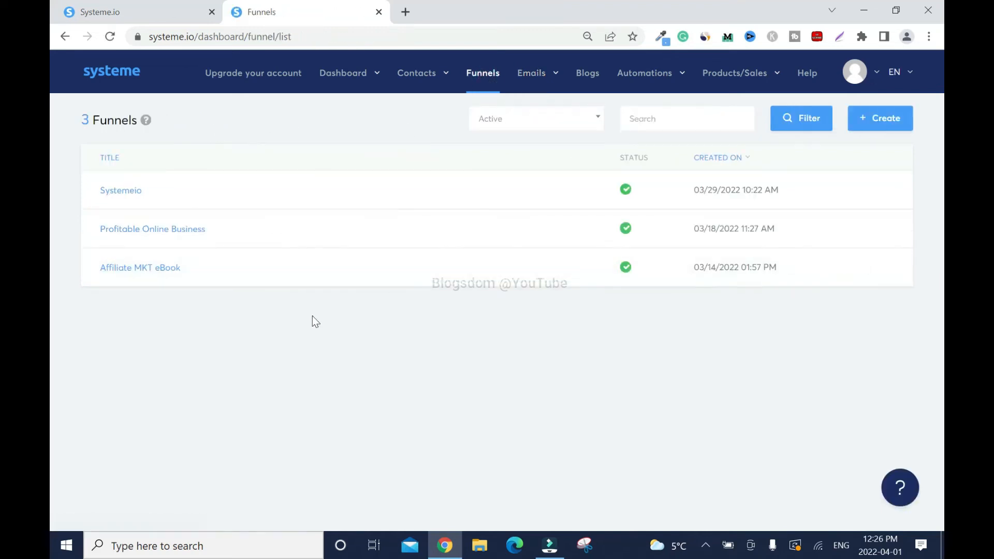
{"action": "left_click", "coordinate": [125, 201]}
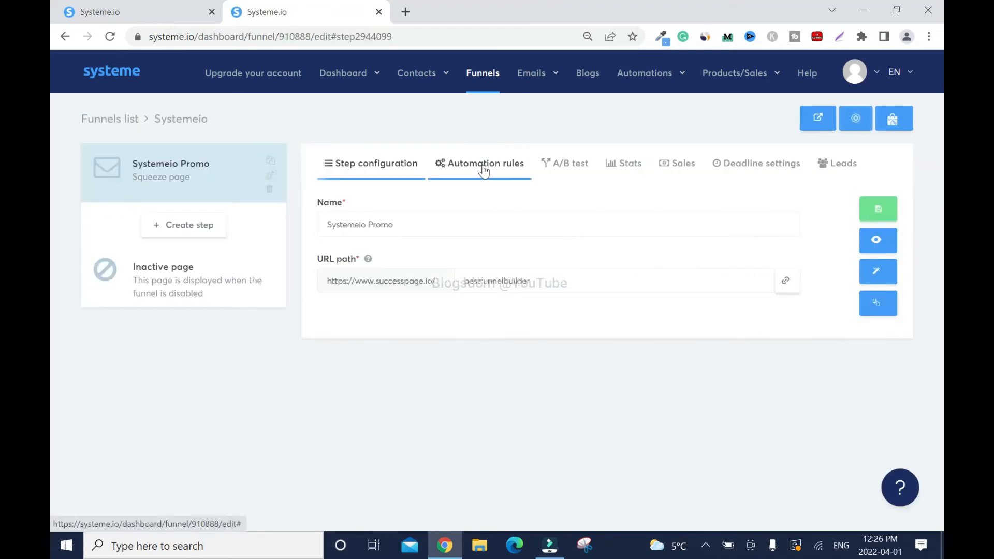
{"action": "left_click", "coordinate": [483, 167]}
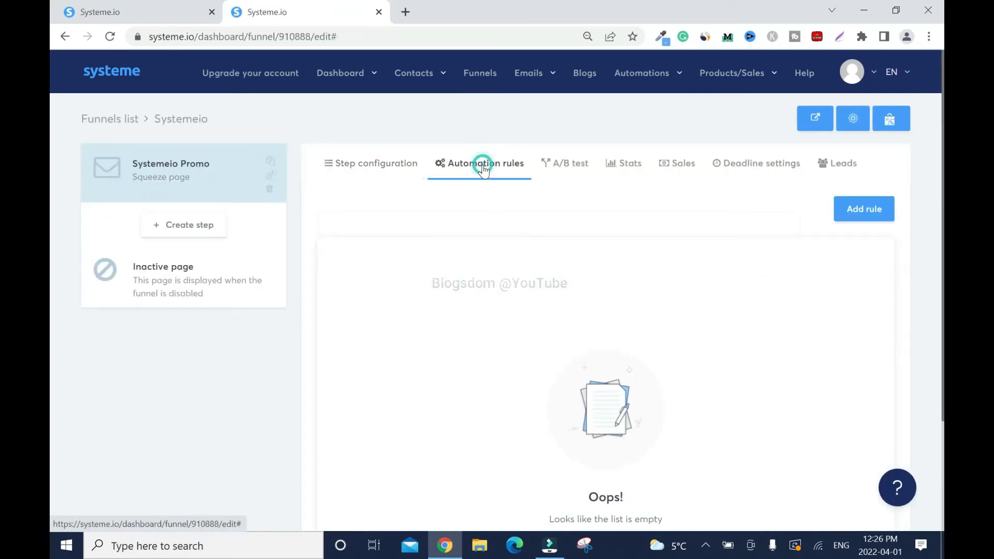
Create and save a rule with the "Funnel step form subscribed" trigger that subscribes the contact to the Make Money Online campaign.
{"action": "left_click", "coordinate": [868, 211]}
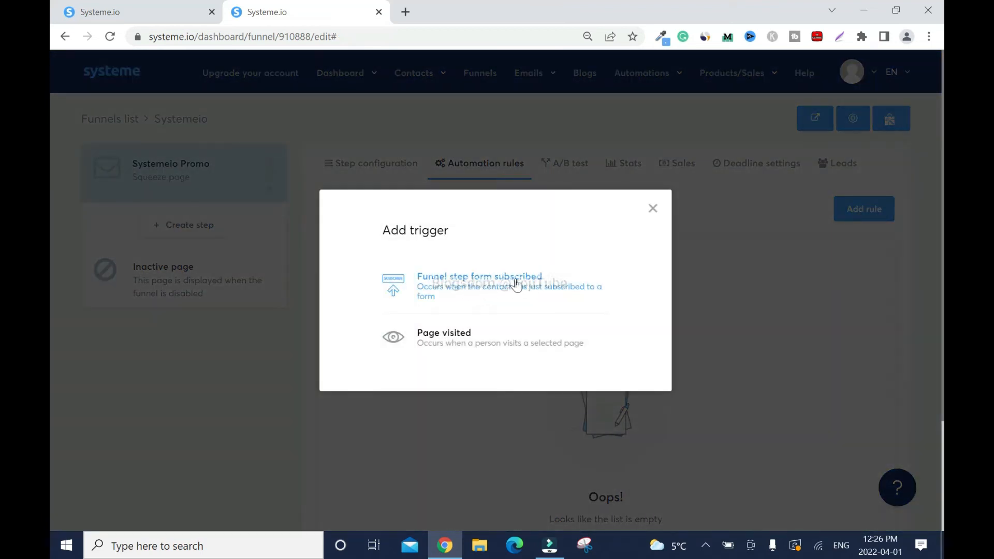
{"action": "left_click", "coordinate": [515, 283]}
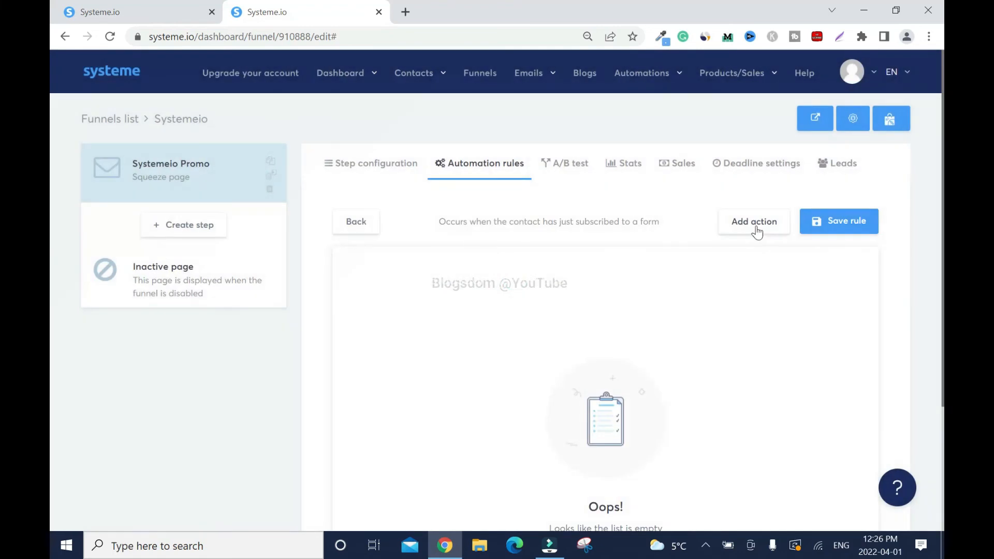
{"action": "left_click", "coordinate": [756, 227]}
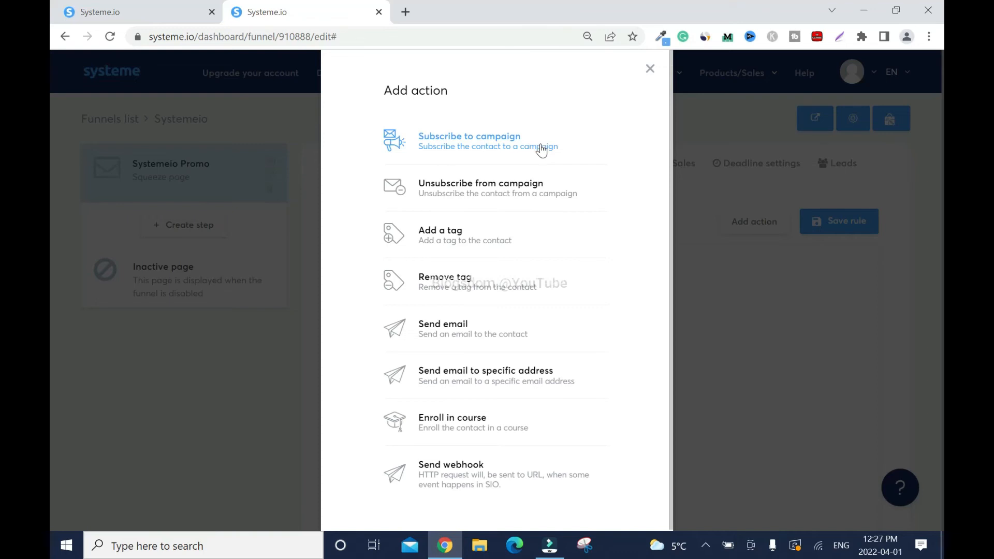
{"action": "left_click", "coordinate": [541, 150]}
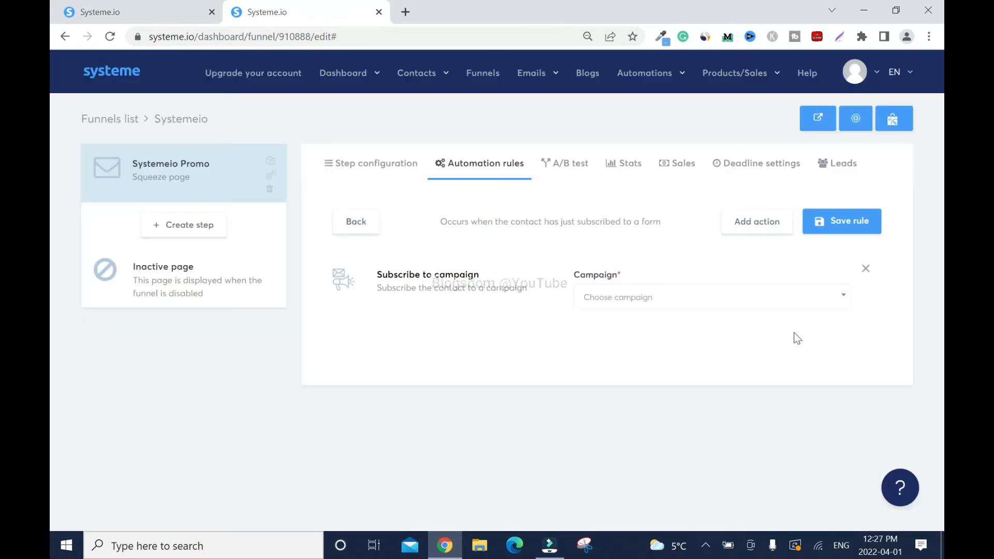
{"action": "left_click", "coordinate": [843, 304]}
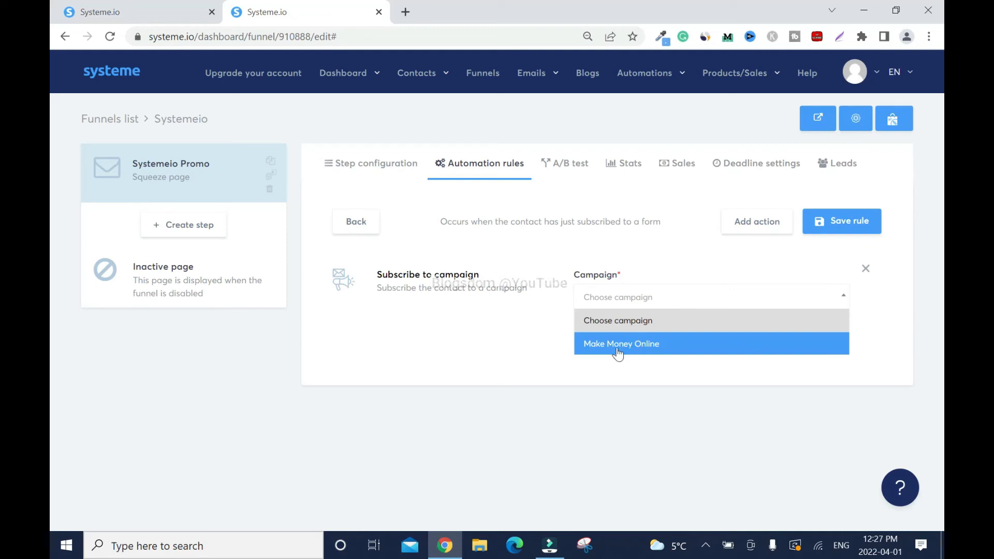
{"action": "left_click", "coordinate": [634, 352]}
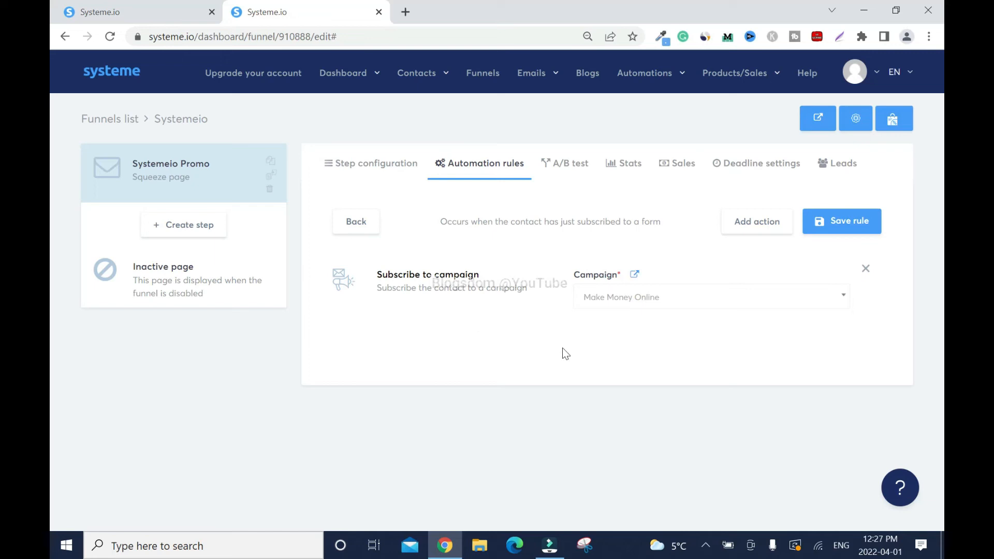
{"action": "left_click", "coordinate": [839, 226]}
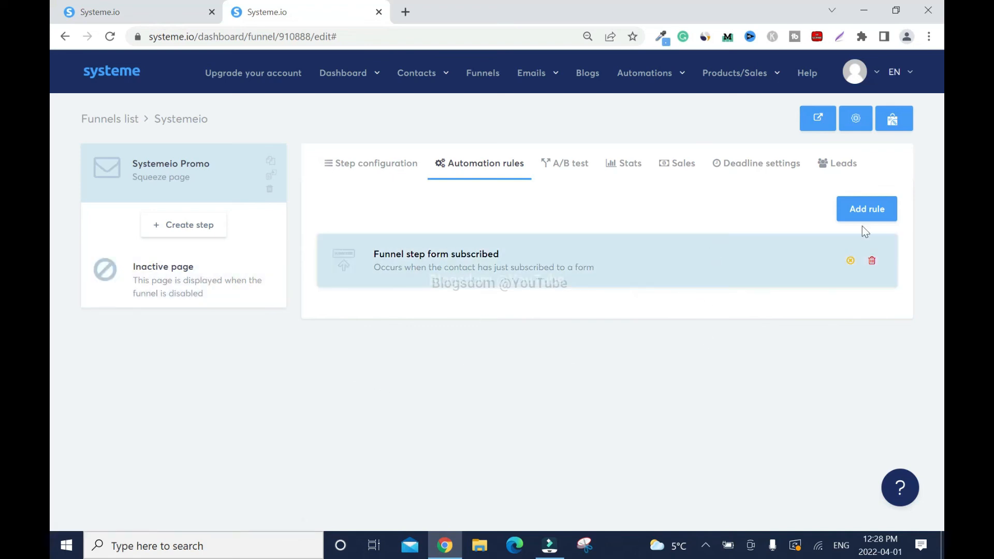
Reload the plans comparison page, check the automation rules usage on the Freemium plan, and close that page.
{"action": "left_click", "coordinate": [115, 21]}
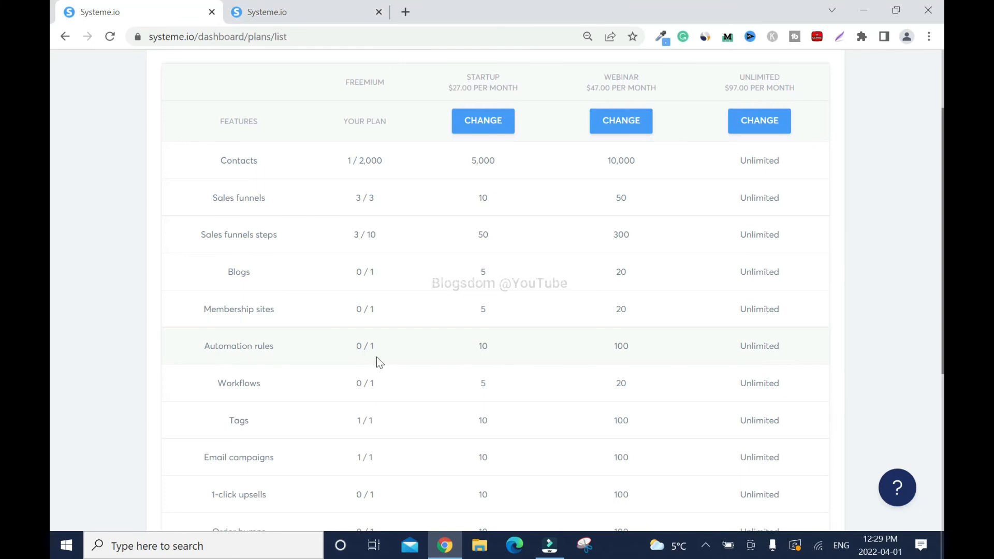
{"action": "left_click", "coordinate": [111, 39]}
{"action": "left_click", "coordinate": [297, 9]}
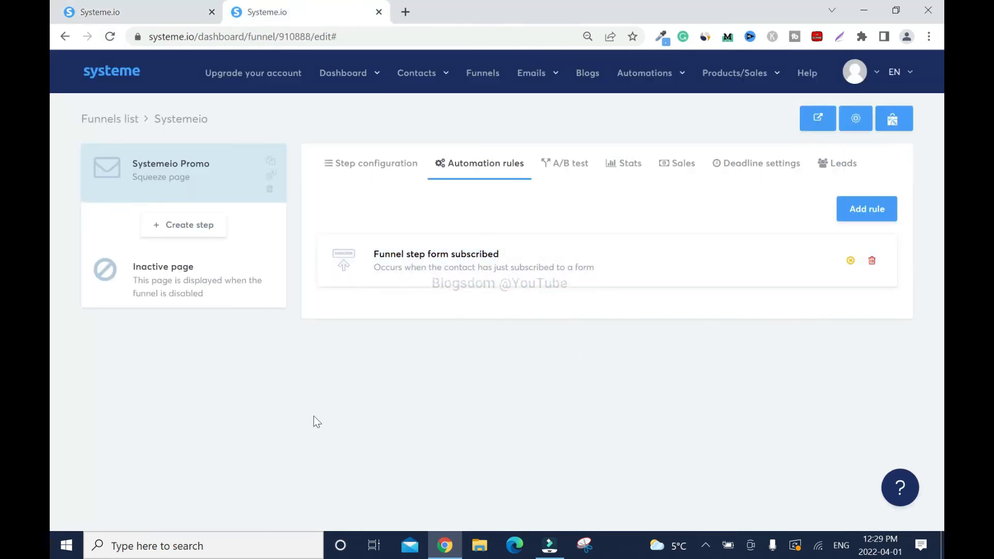
{"action": "left_click", "coordinate": [76, 8]}
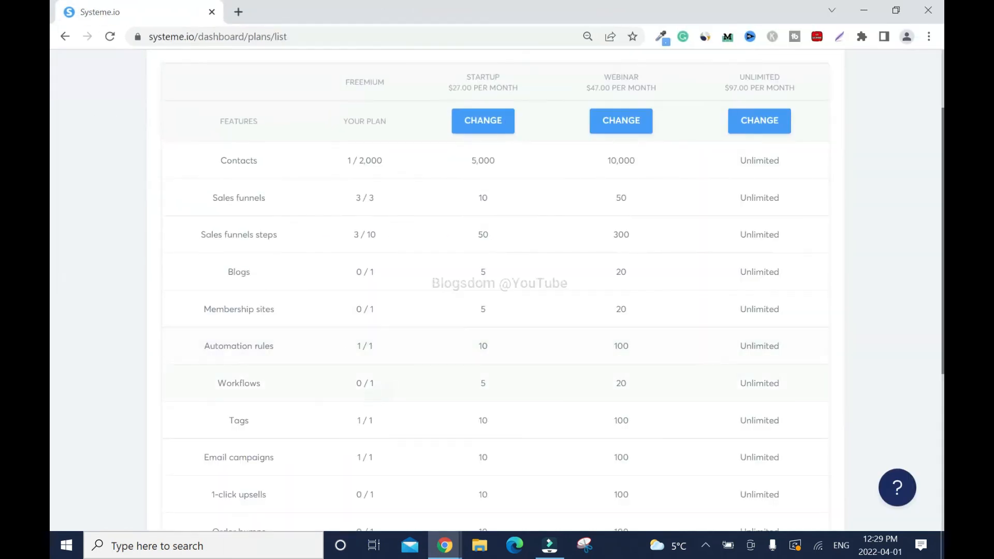
{"action": "left_click", "coordinate": [212, 11]}
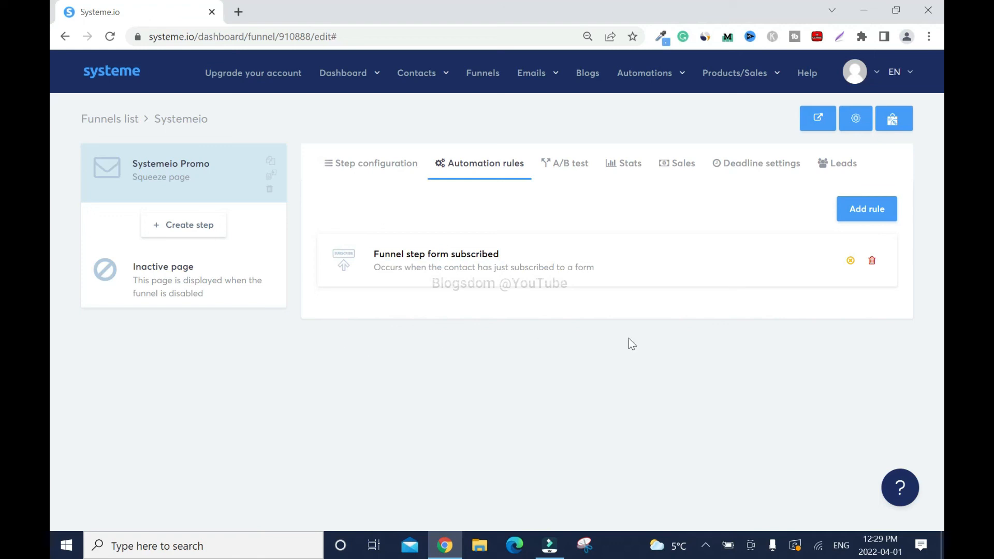
Return to the squeeze page's step configuration, open its live page and look it over from top to bottom.
{"action": "left_click", "coordinate": [379, 167]}
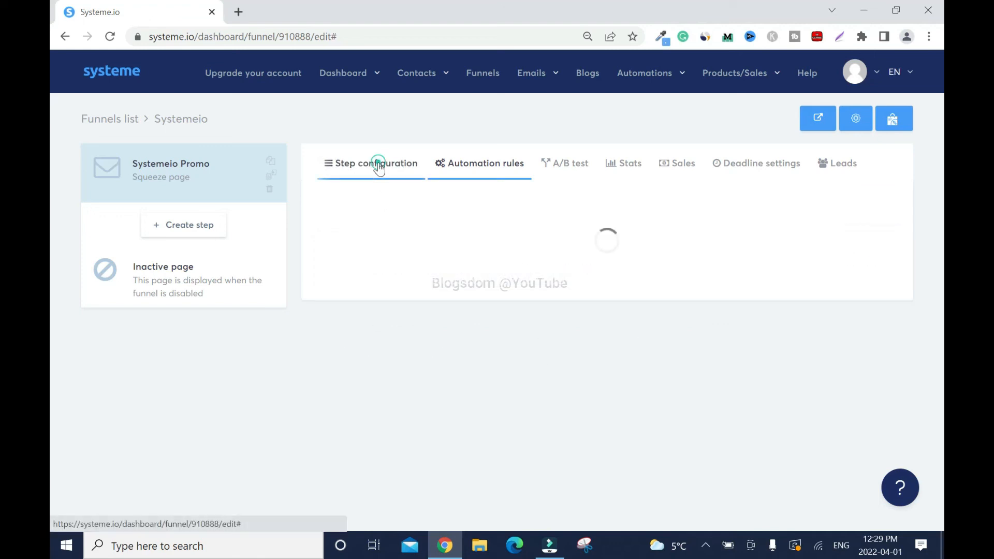
{"action": "left_click", "coordinate": [818, 120]}
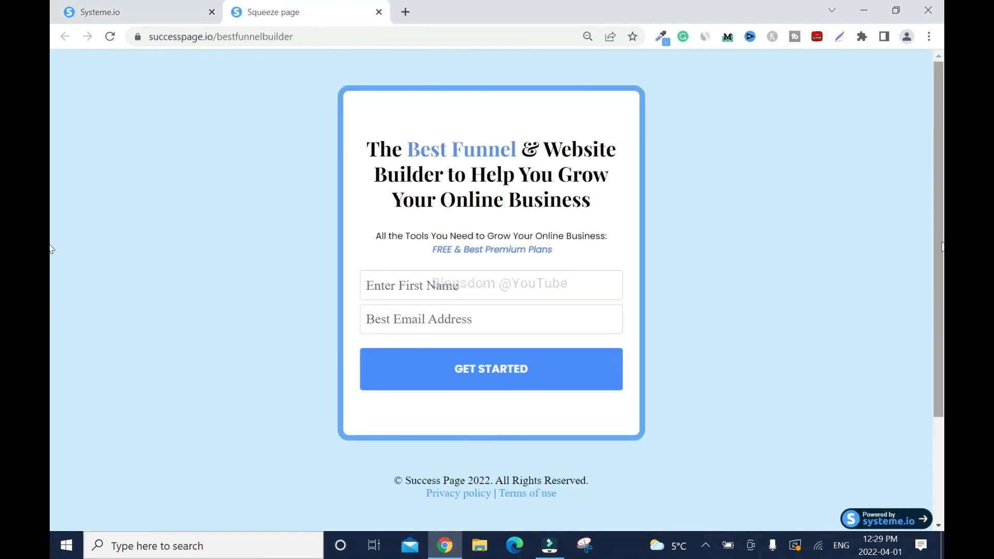
{"action": "scroll", "coordinate": [53, 184], "scroll_direction": "down", "scroll_amount": 3}
{"action": "scroll", "coordinate": [53, 184], "scroll_direction": "up", "scroll_amount": 3}
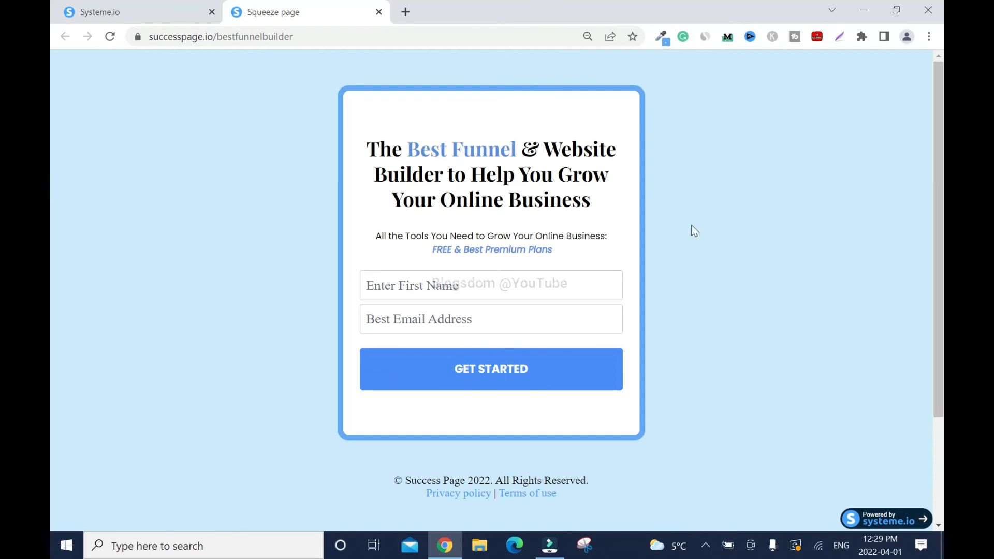